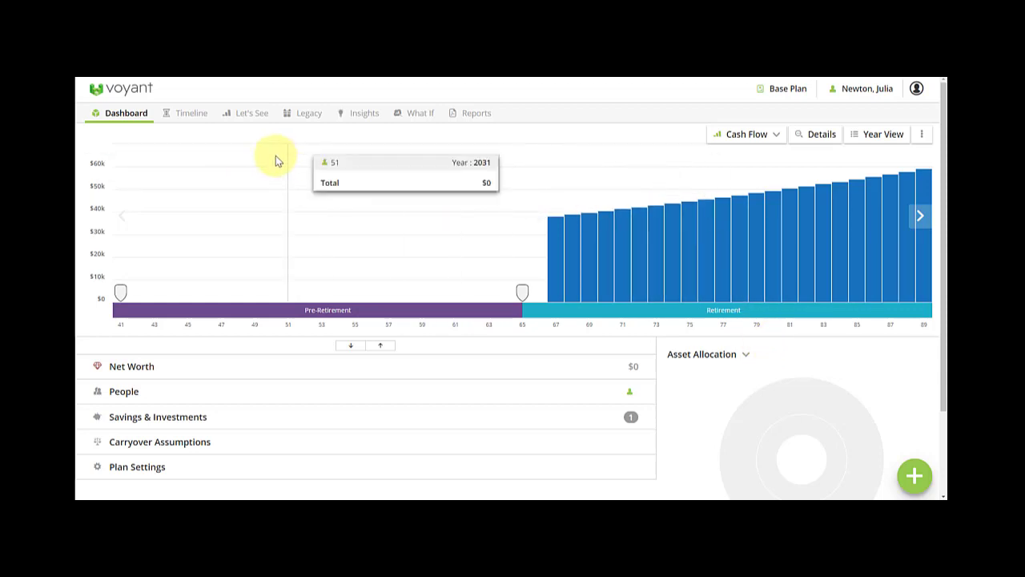
# Add a new event on the timeline and name it "End of luxury travel".
pyautogui.click(181, 119)
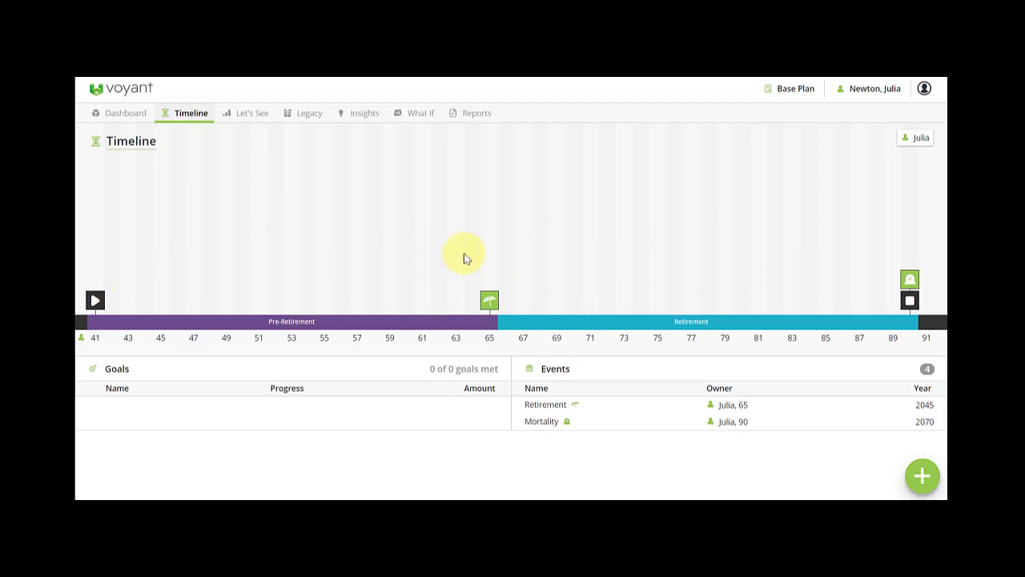
pyautogui.moveTo(95, 300)
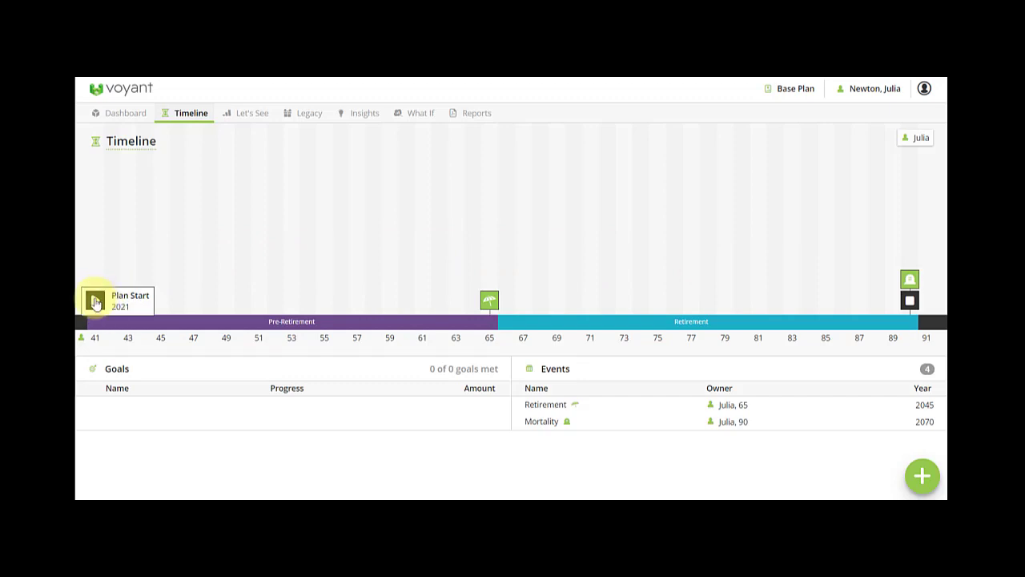
pyautogui.moveTo(911, 279)
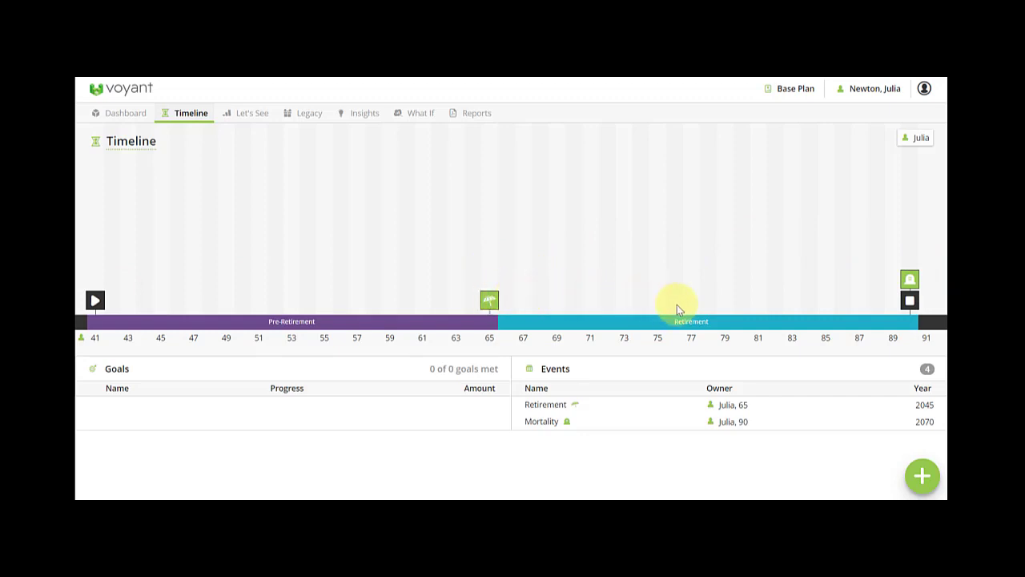
pyautogui.moveTo(489, 301)
pyautogui.click(928, 484)
pyautogui.click(871, 432)
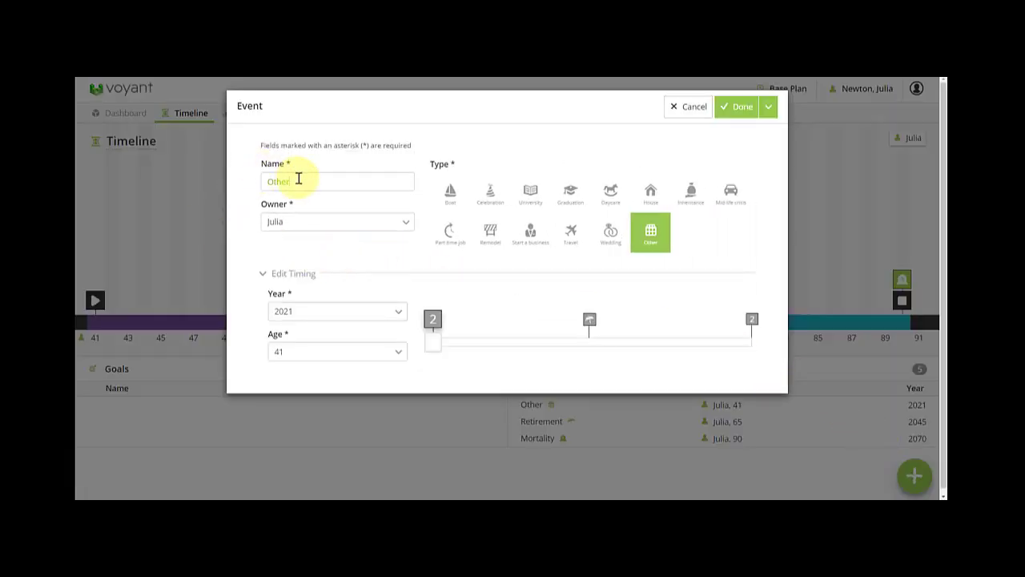
pyautogui.doubleClick(297, 177)
pyautogui.write('End of luxu')
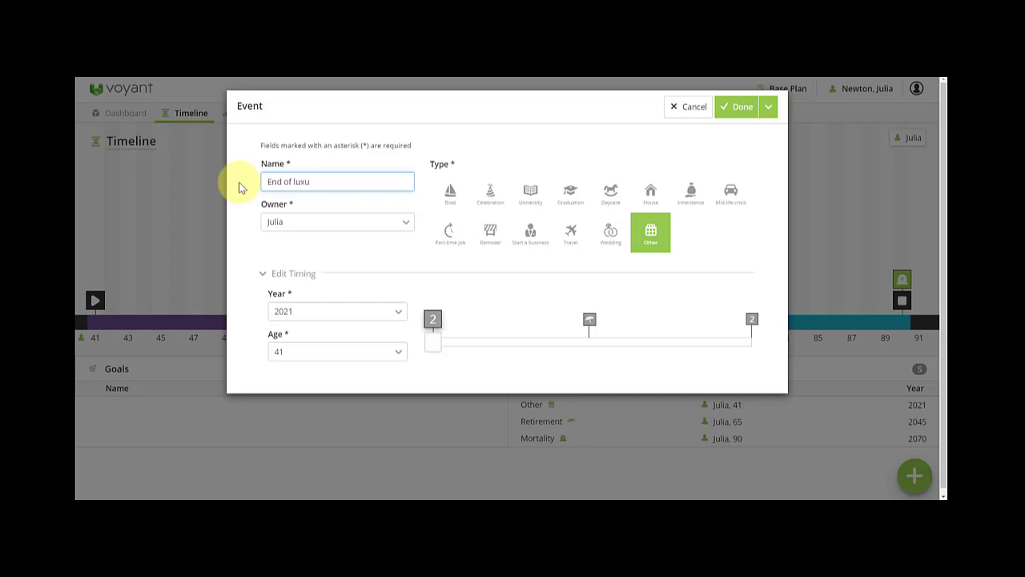
pyautogui.write('ry travel')
# Give the event the Boat type, set its timing to year 2055 (age 75), and save it.
pyautogui.click(450, 192)
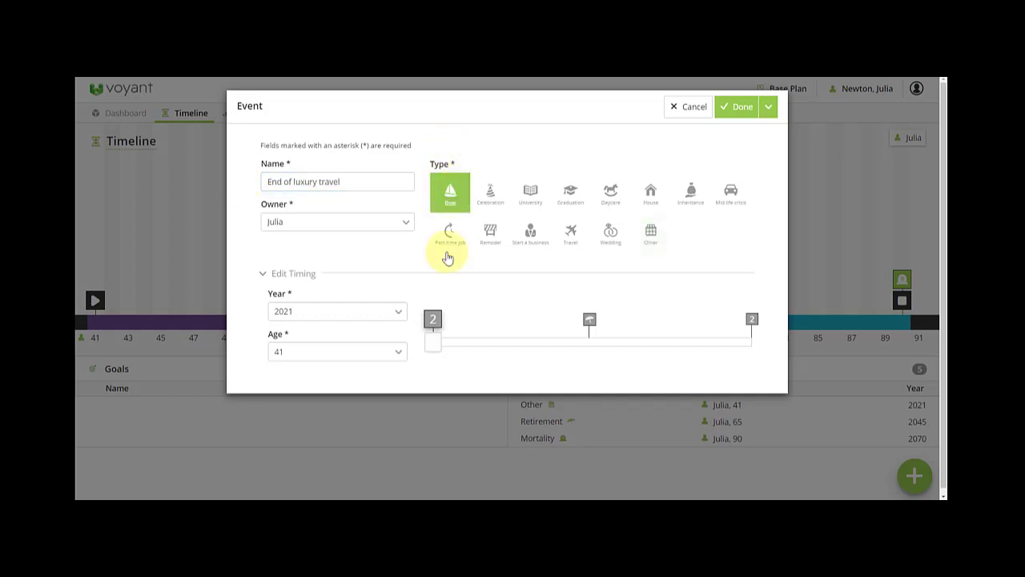
pyautogui.moveTo(435, 347); pyautogui.dragTo(657, 351)
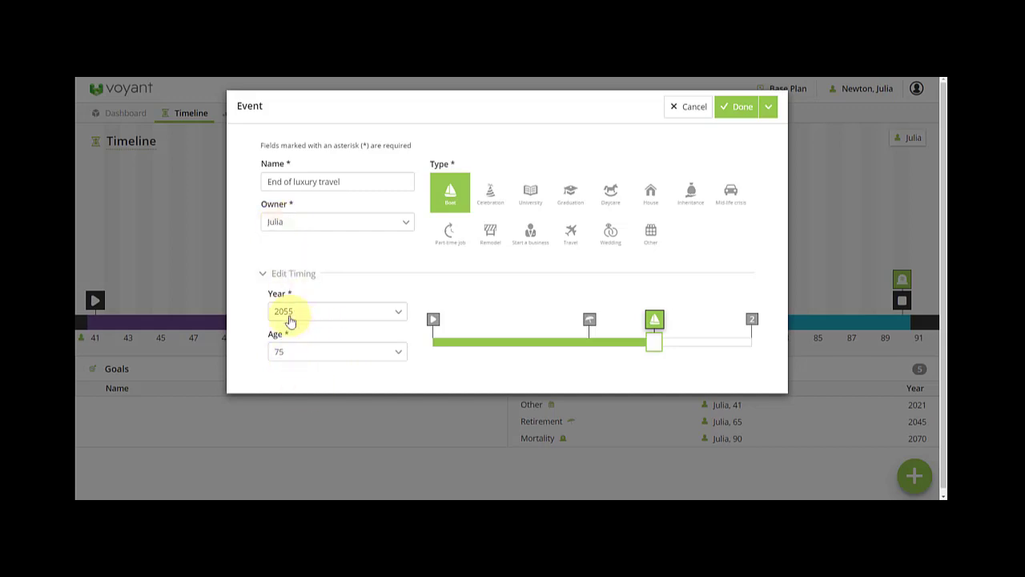
pyautogui.click(739, 107)
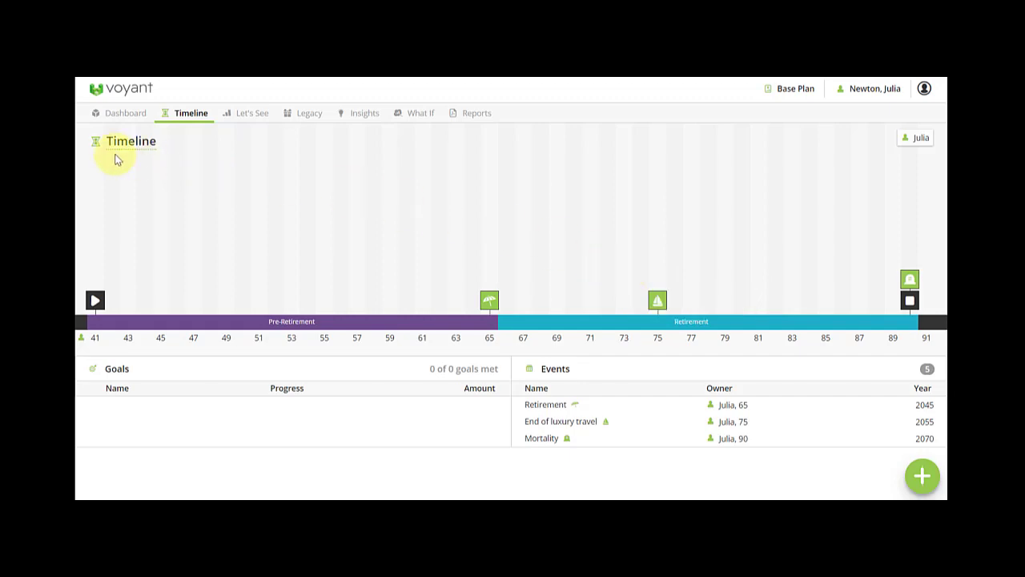
# Add a multi-year expense from the dashboard and name it "Basic expenses".
pyautogui.click(115, 120)
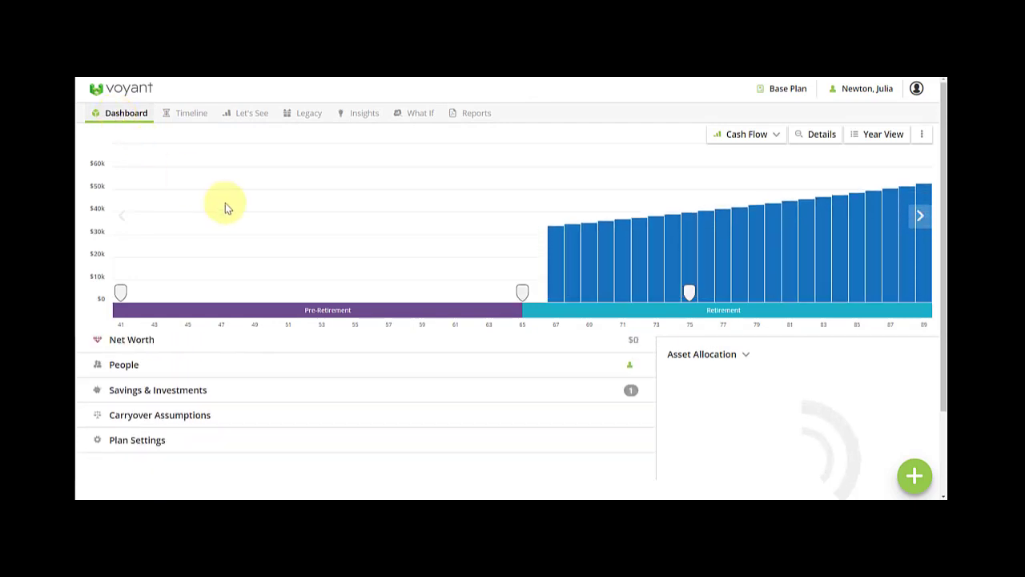
pyautogui.click(914, 476)
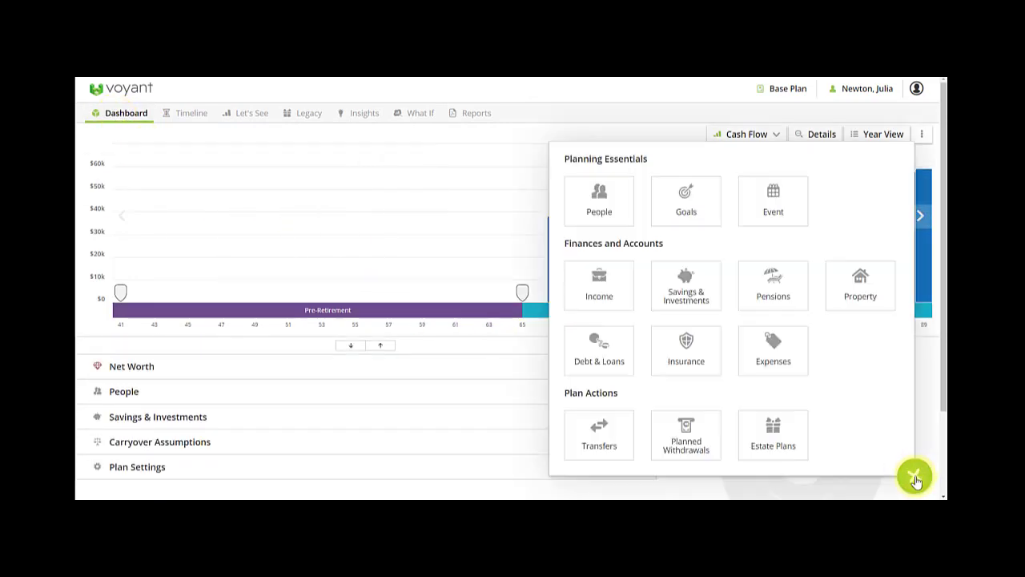
pyautogui.click(771, 352)
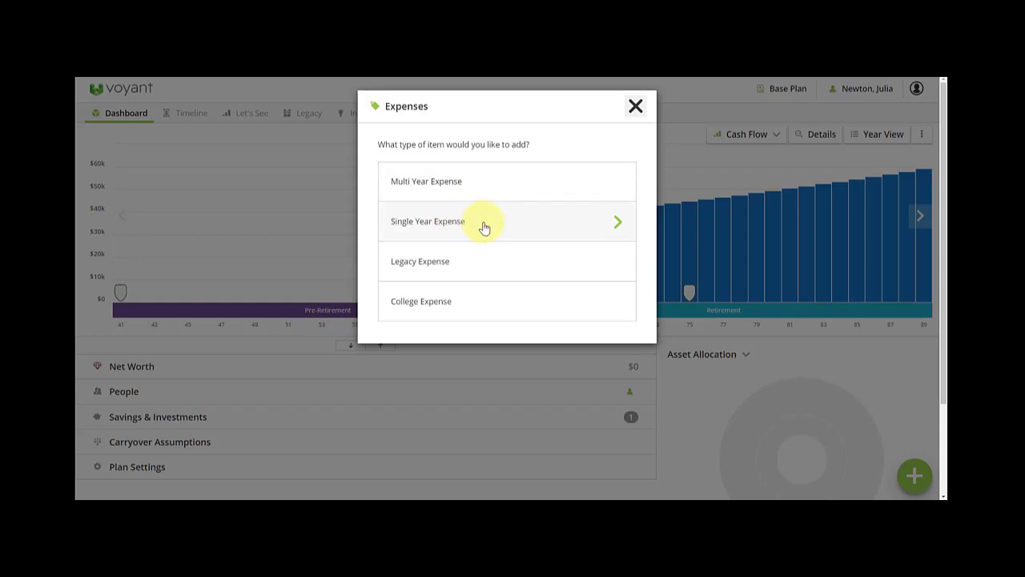
pyautogui.click(526, 195)
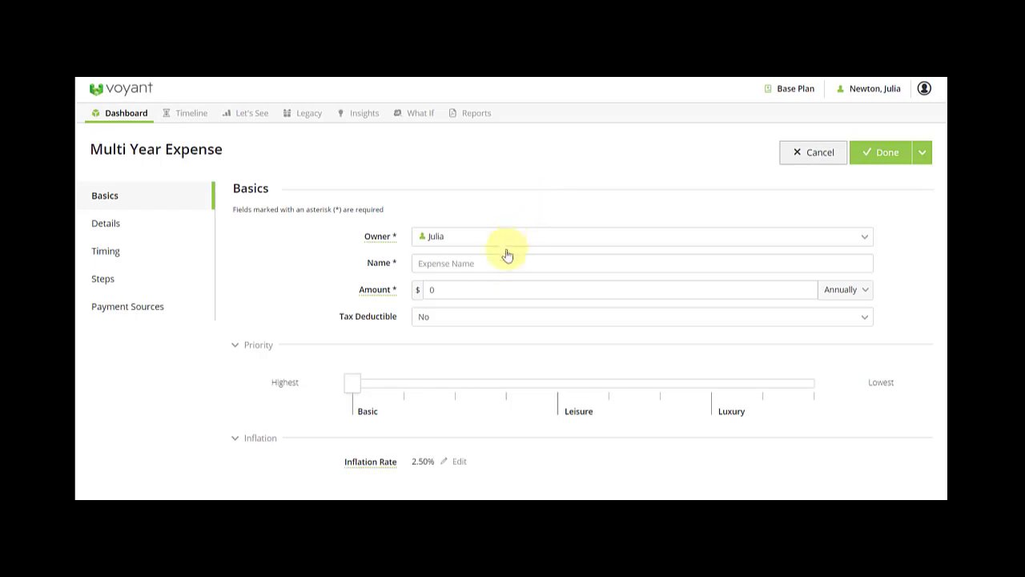
pyautogui.click(476, 269)
pyautogui.write('Basic')
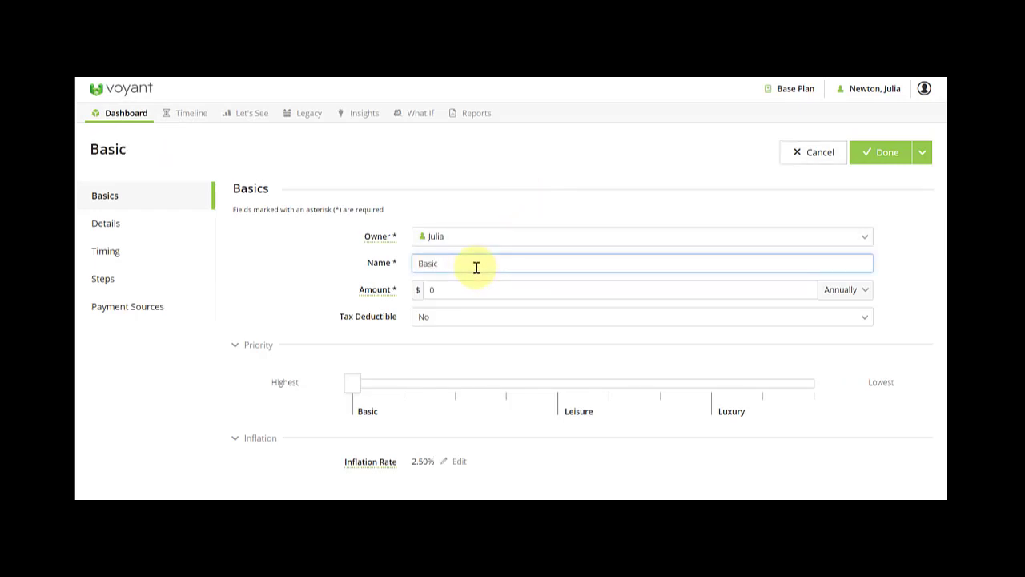
pyautogui.write(' y')
pyautogui.press('BackSpace')
pyautogui.press('BackSpace')
pyautogui.write('expenses')
# Set the expense amount to $54,000 annually, keeping its priority at the highest Basic level.
pyautogui.click(425, 290)
pyautogui.write('540000')
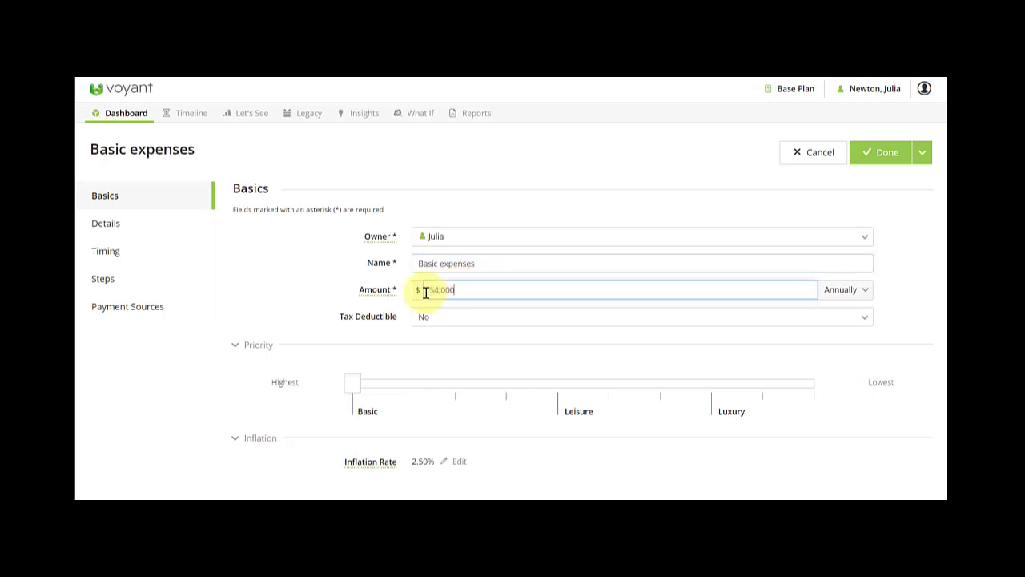
pyautogui.click(864, 290)
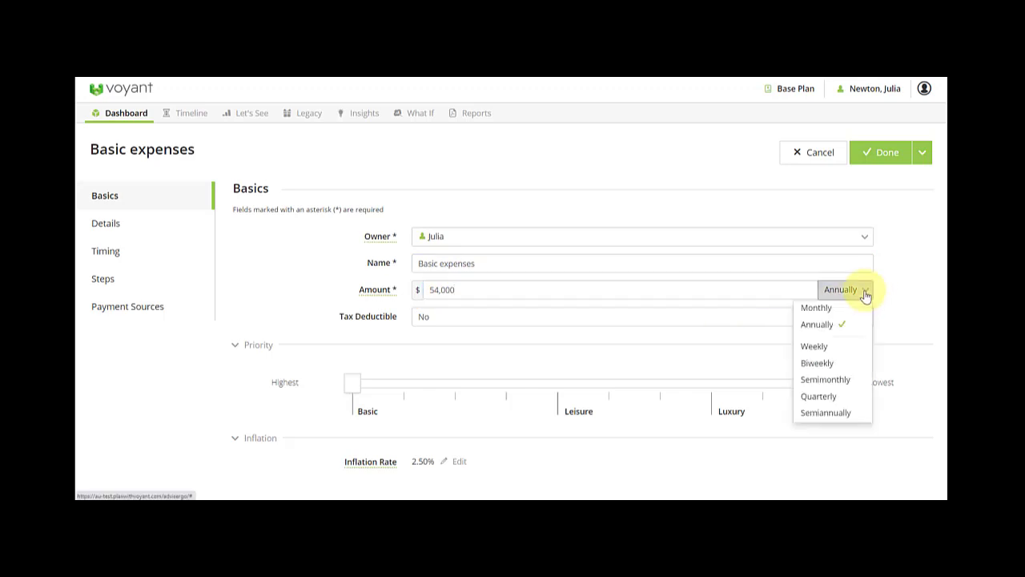
pyautogui.click(865, 293)
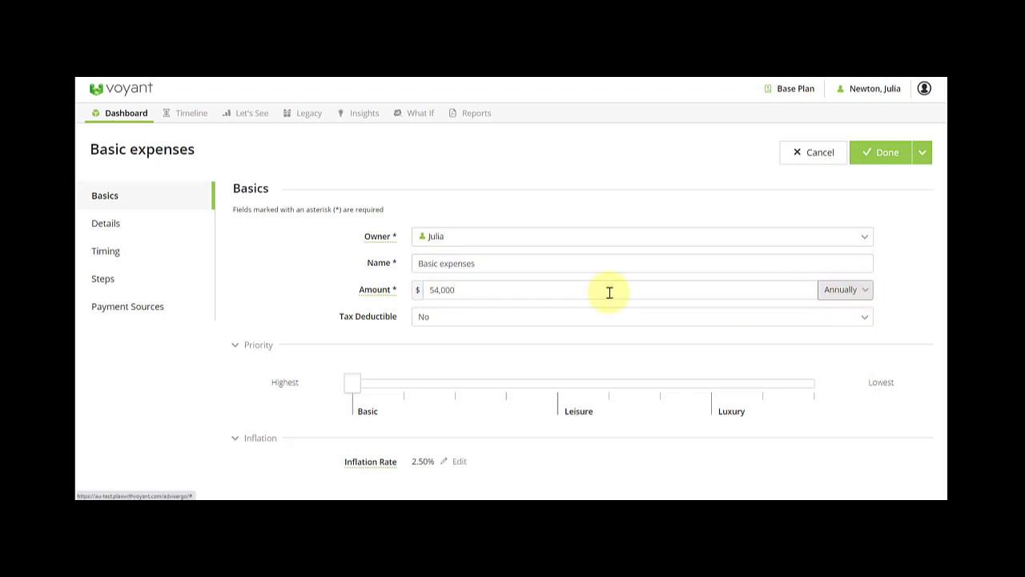
pyautogui.click(352, 386)
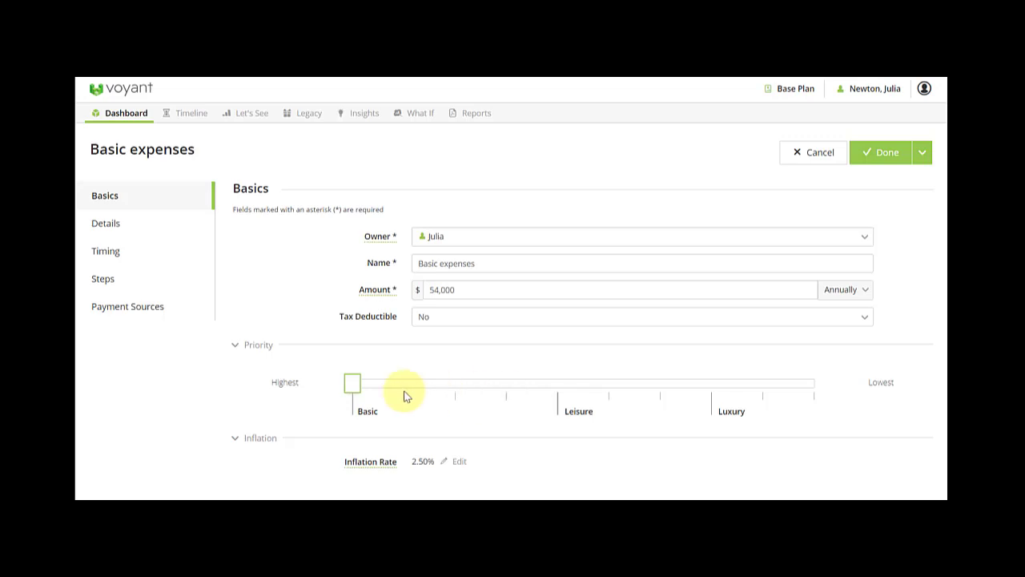
pyautogui.moveTo(353, 390)
pyautogui.mouseDown()
pyautogui.moveTo(710, 393)
pyautogui.moveTo(355, 389)
pyautogui.mouseUp()
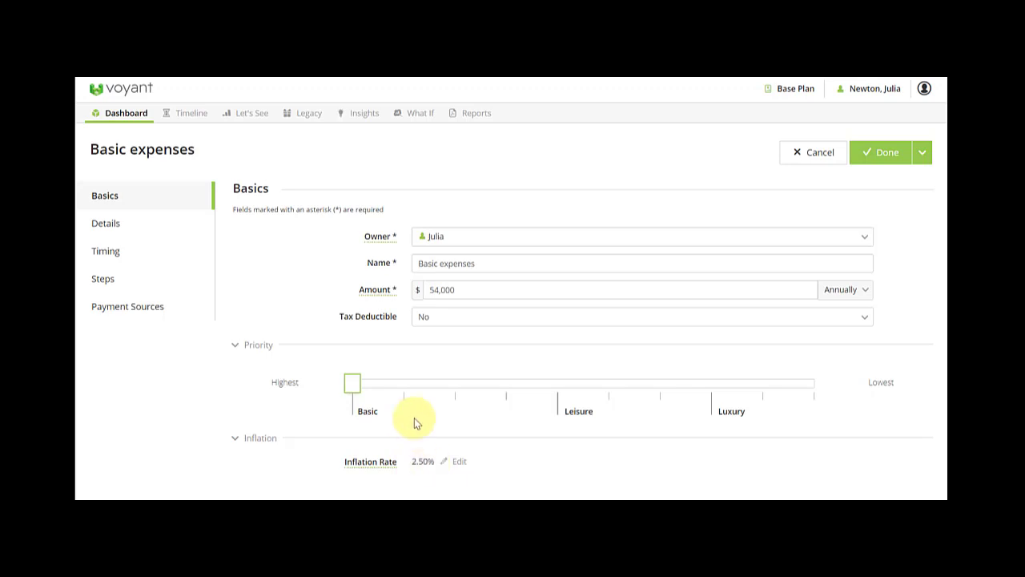
# Switch the expense details to itemized and enter a Food item of $2,000 annually.
pyautogui.click(114, 222)
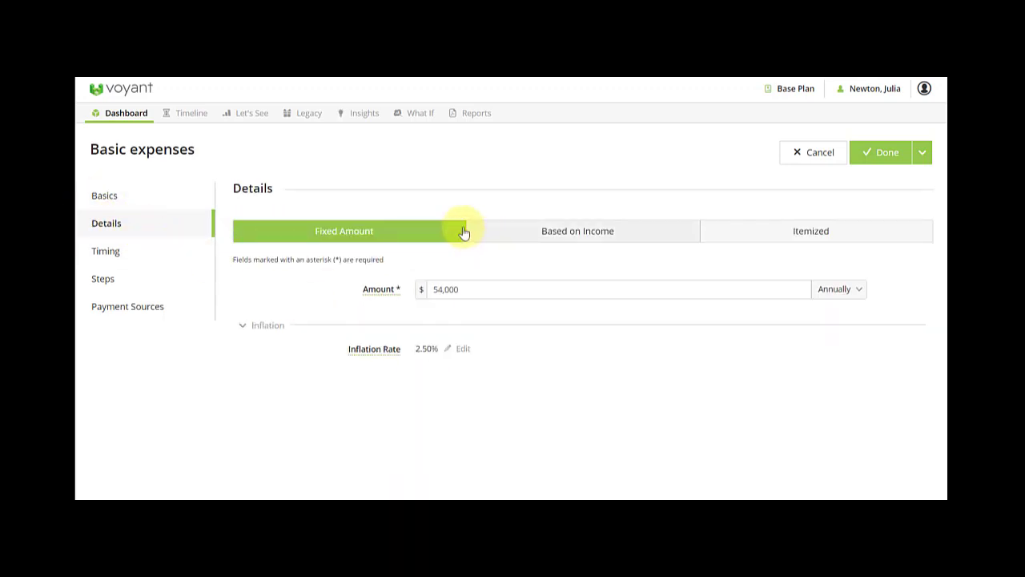
pyautogui.click(812, 233)
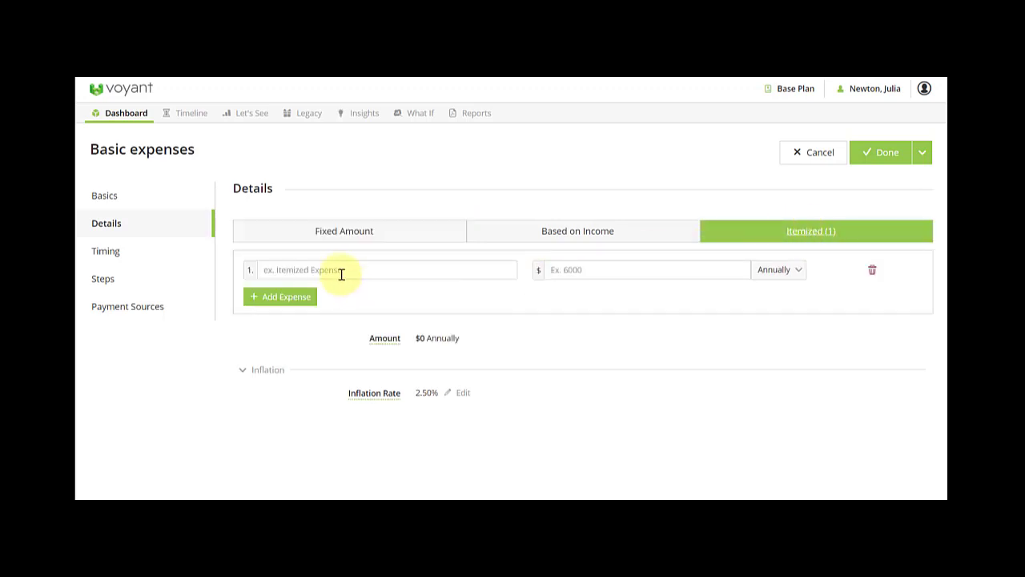
pyautogui.click(340, 271)
pyautogui.write('Food')
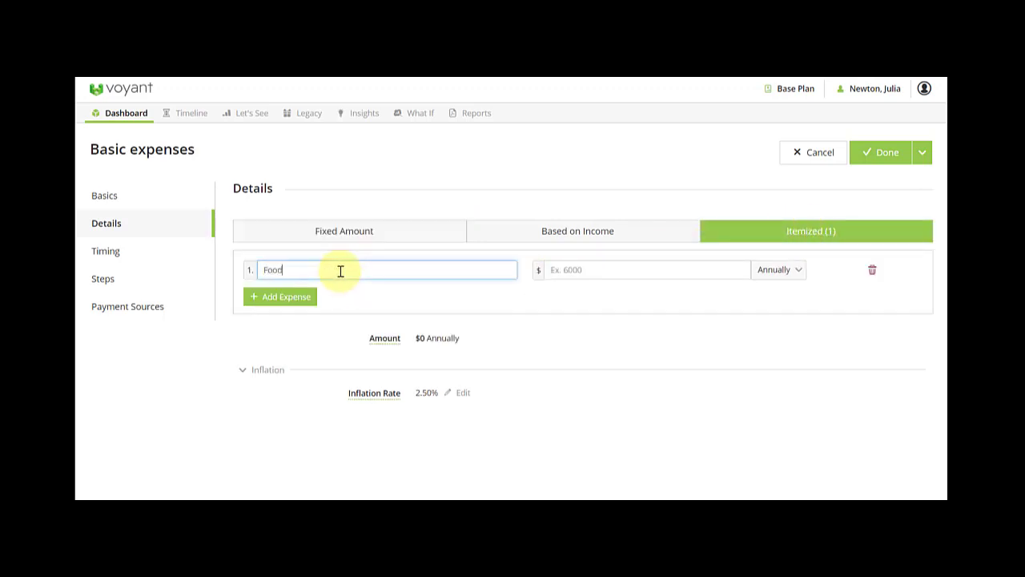
pyautogui.click(598, 268)
pyautogui.write('2')
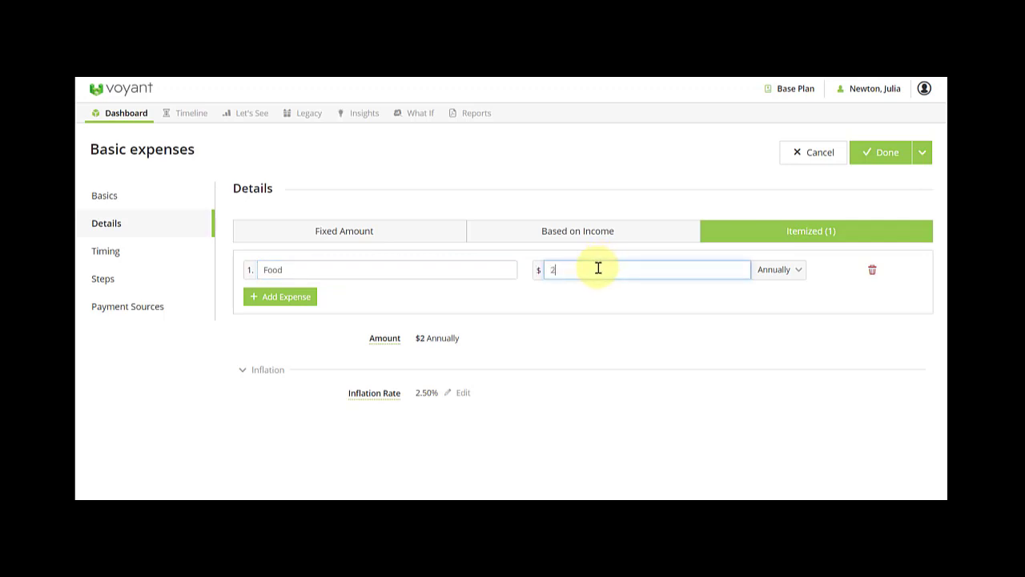
pyautogui.write(',000')
# Add a second itemized expense named Fuel with an amount of $2,000 annually.
pyautogui.press('Return')
pyautogui.write('Fuel')
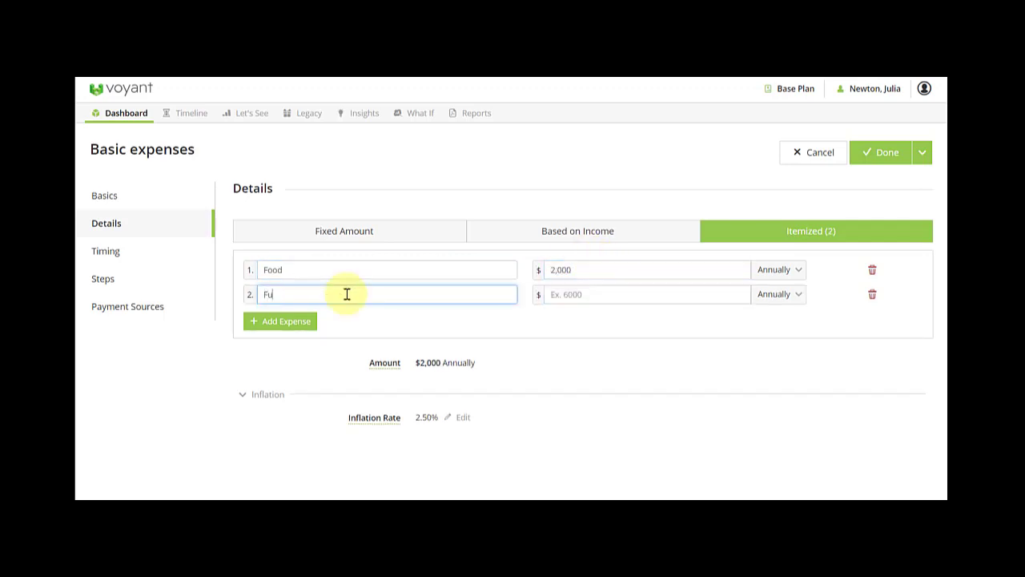
pyautogui.click(574, 294)
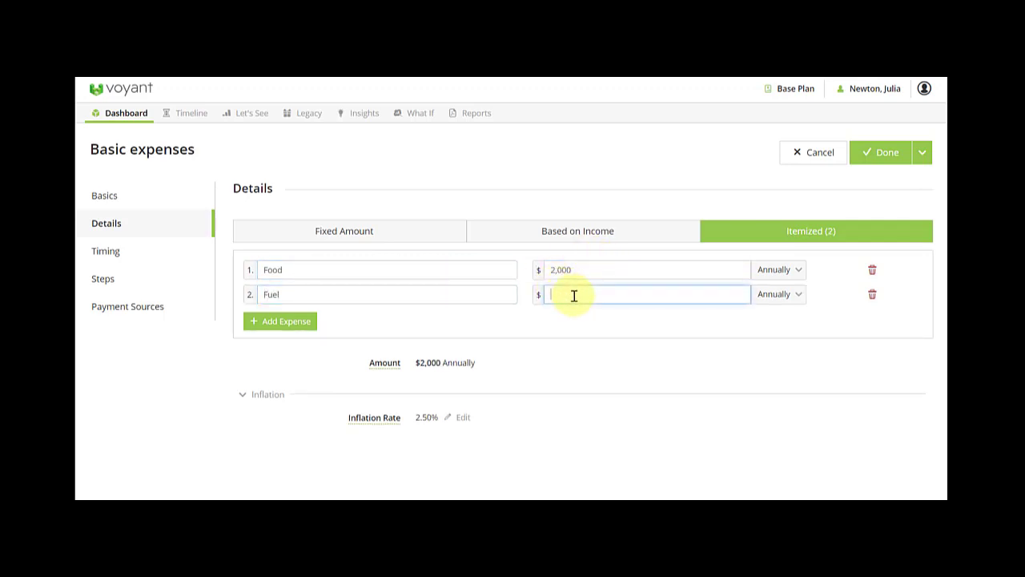
pyautogui.write('20,000')
pyautogui.press('BackSpace')
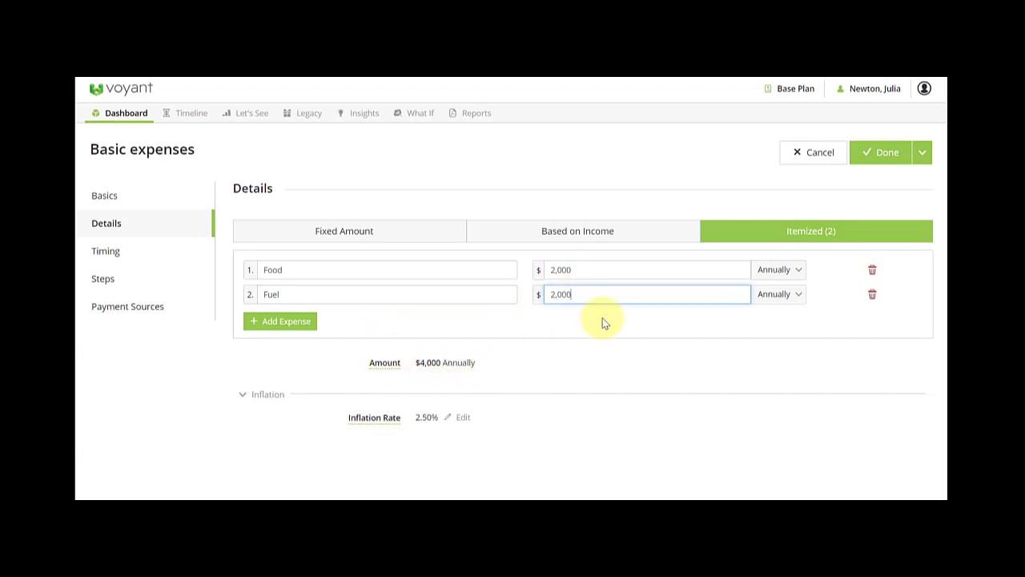
# Return the expense to a fixed amount of $54,000 annually and save it with timing from Plan Start to Mortality.
pyautogui.click(350, 231)
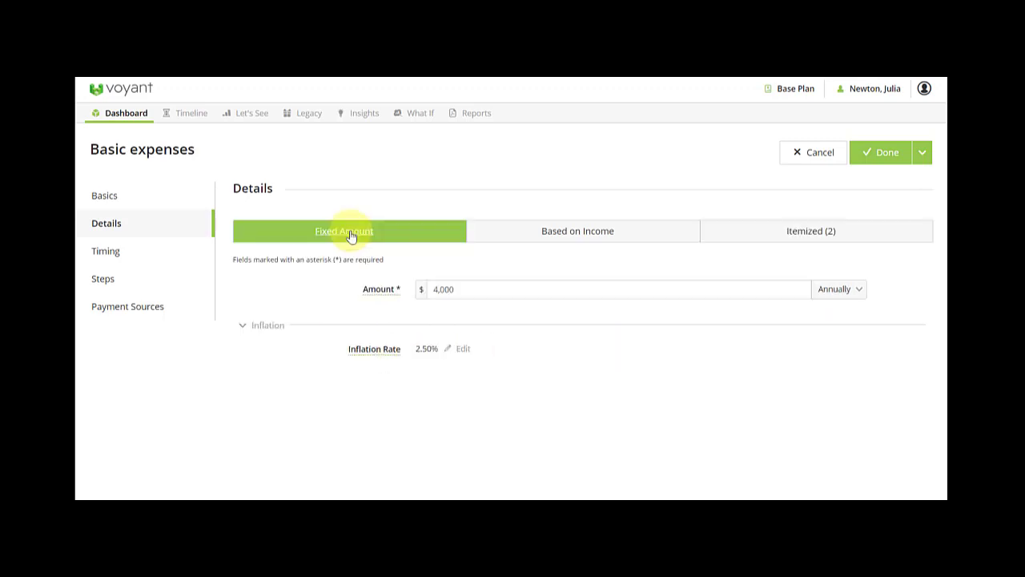
pyautogui.click(429, 290)
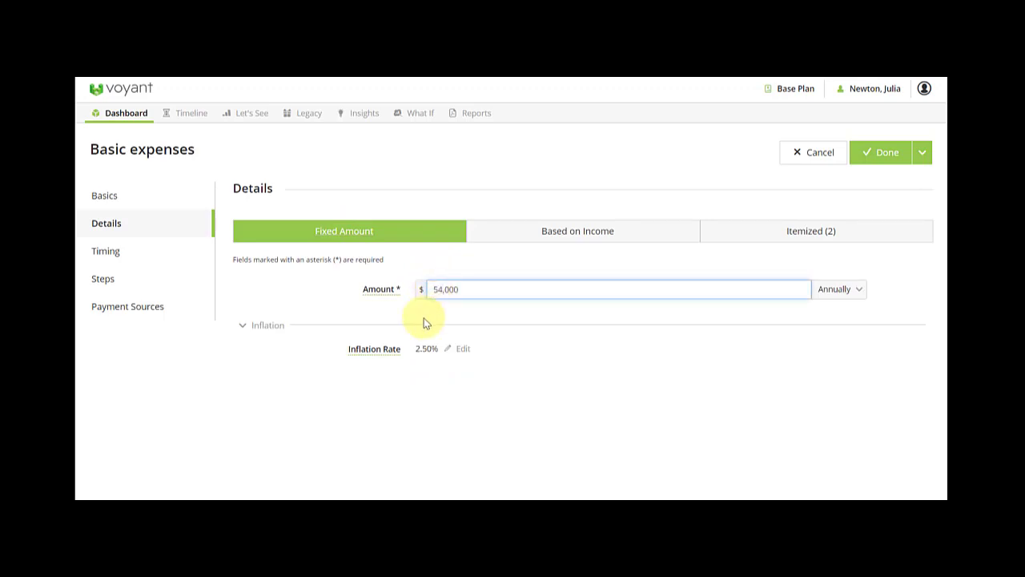
pyautogui.click(308, 298)
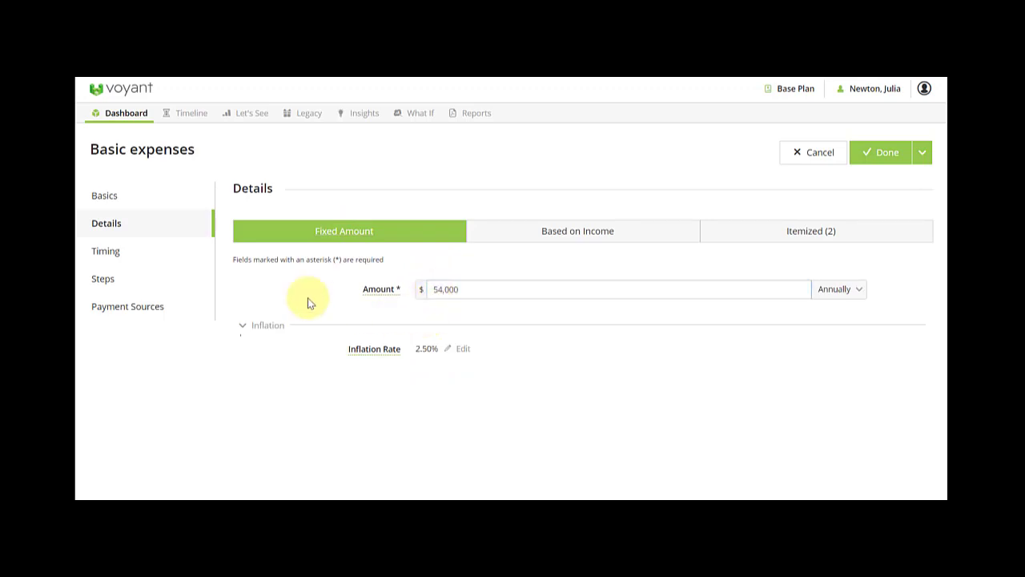
pyautogui.click(143, 258)
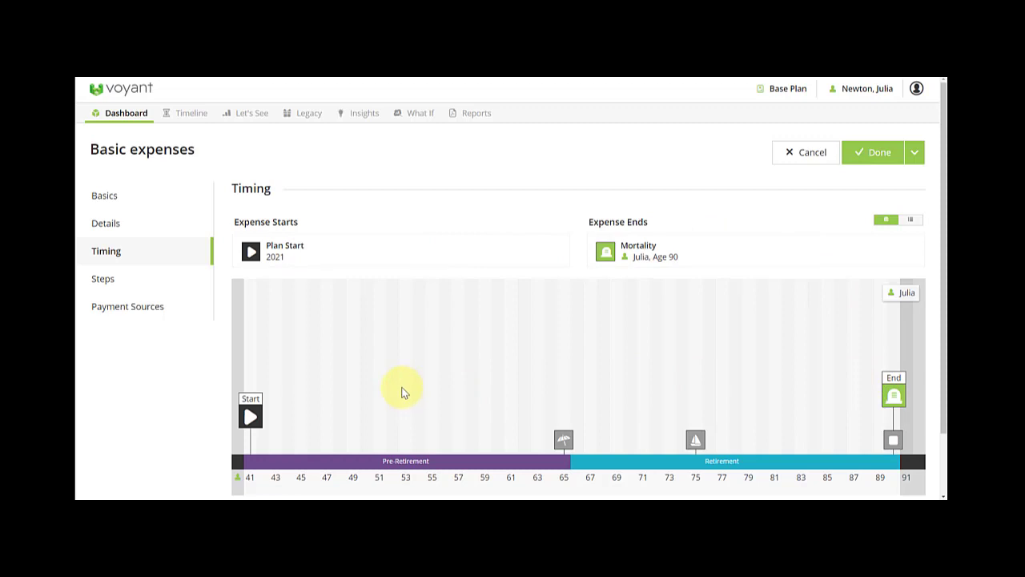
pyautogui.click(877, 160)
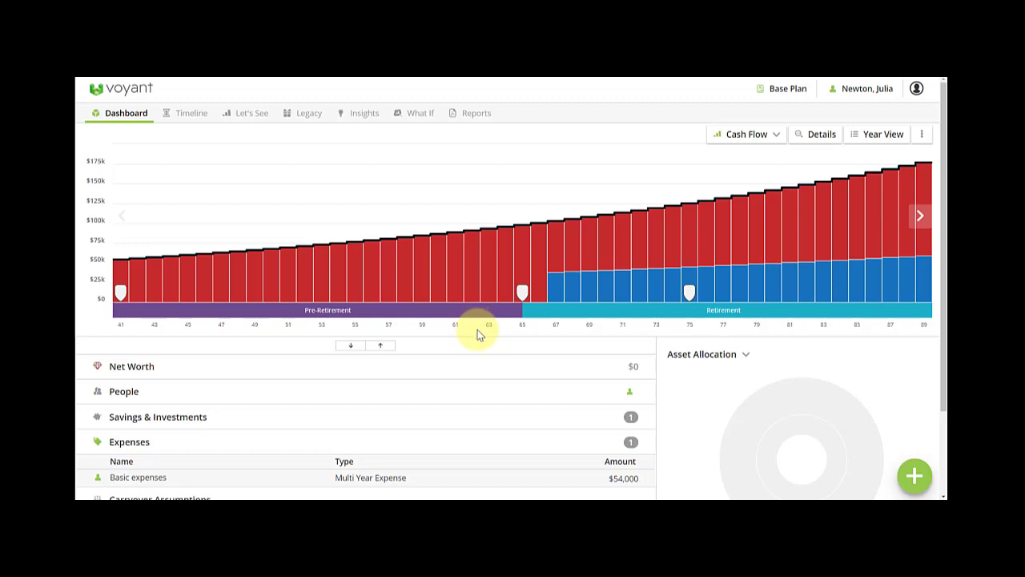
# Examine the plan's expenses year by year, checking the payment sources of Basic expenses in 2021 and moving the year to 2028.
pyautogui.click(875, 136)
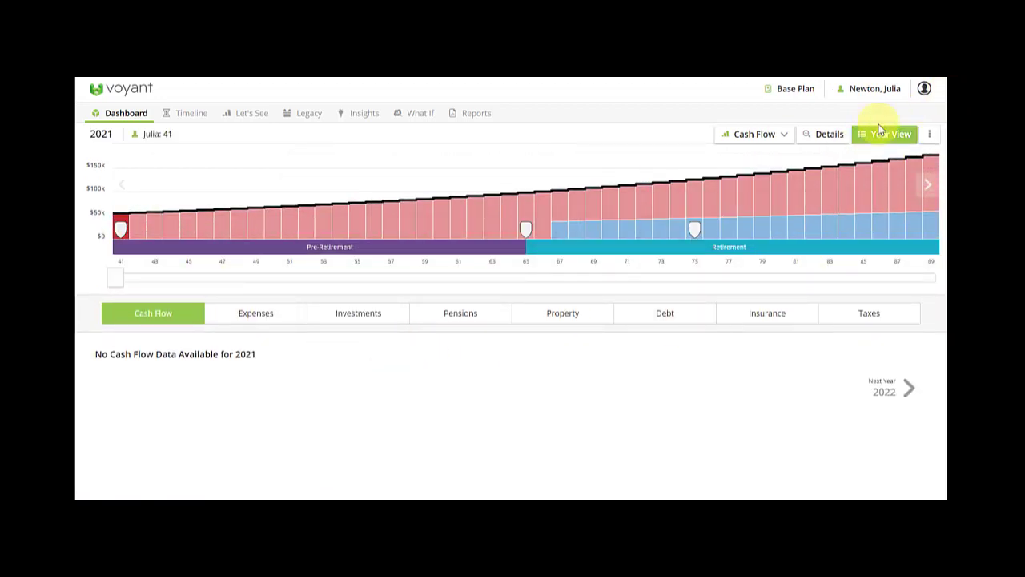
pyautogui.click(268, 321)
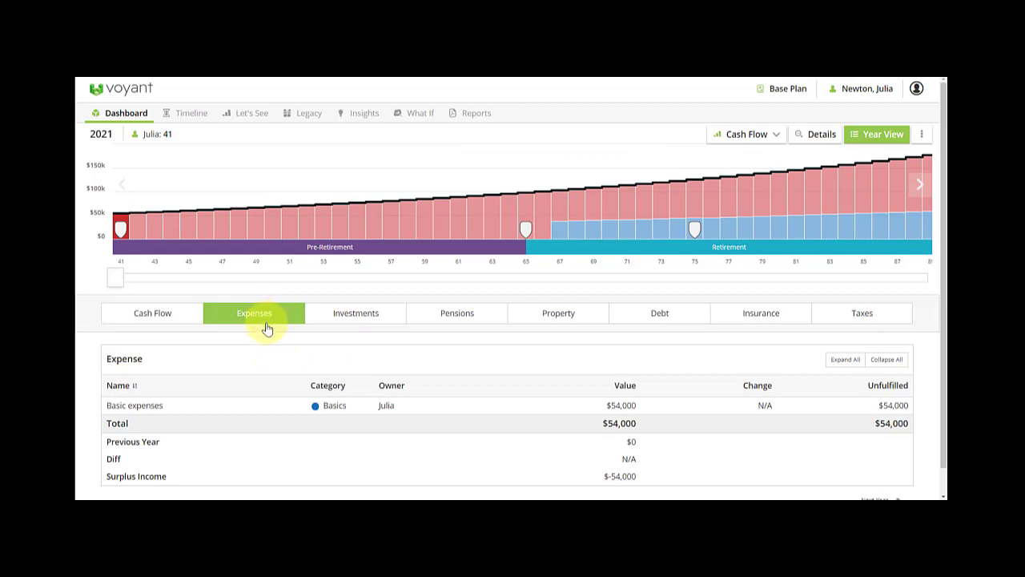
pyautogui.click(127, 413)
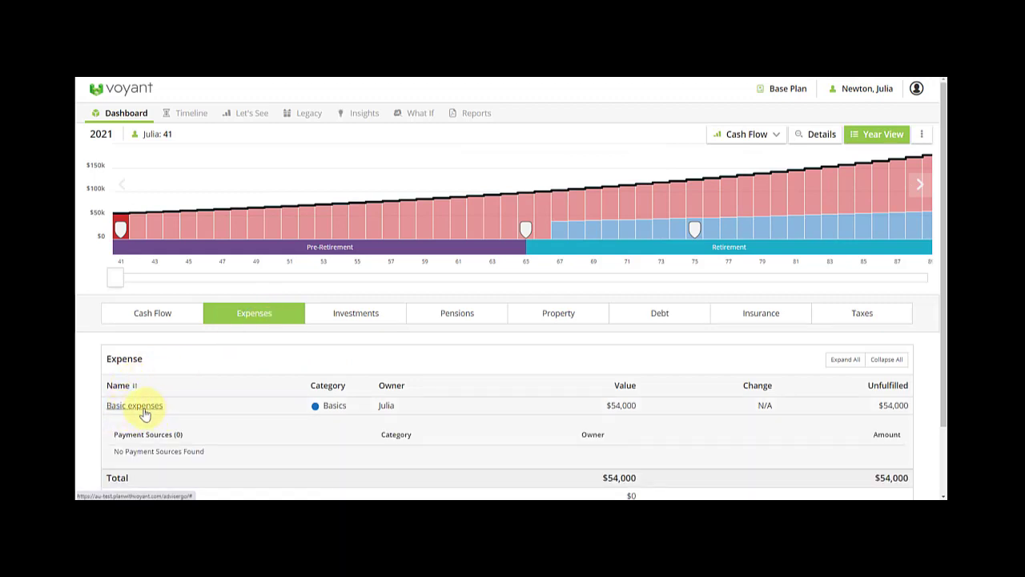
pyautogui.click(144, 413)
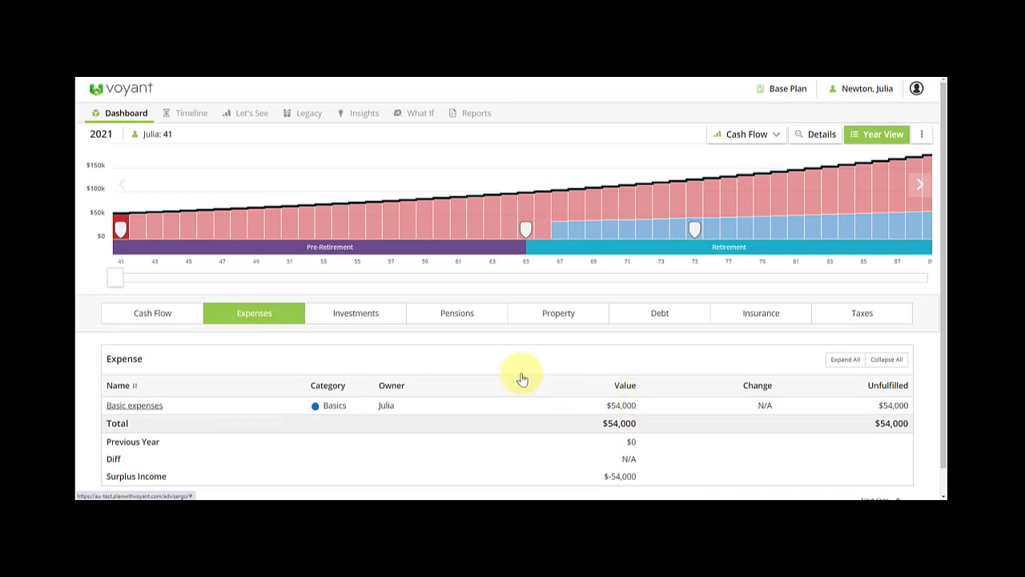
pyautogui.moveTo(121, 277); pyautogui.dragTo(233, 277)
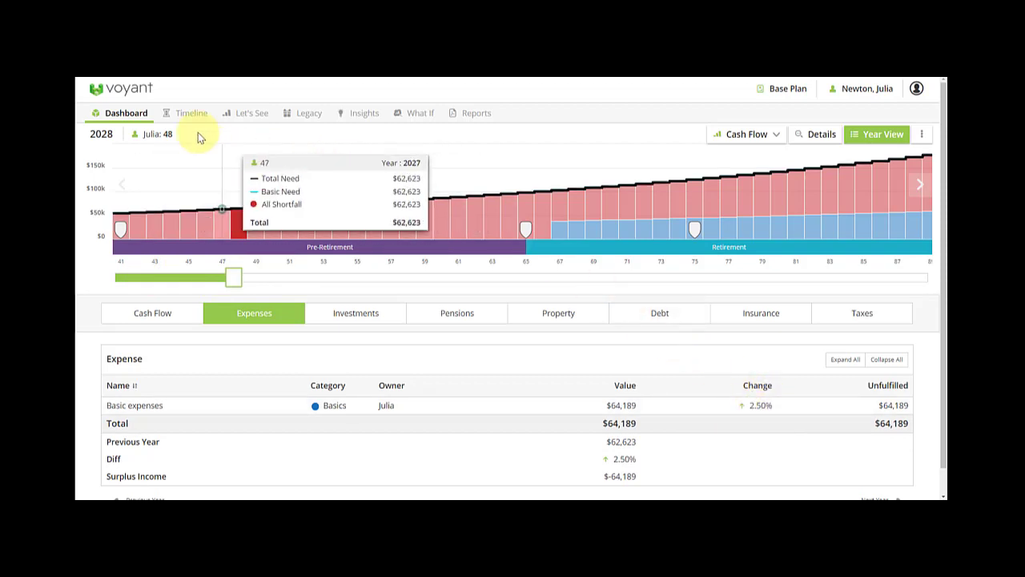
# Add a retirement goal from the dashboard and name it Luxury travel years.
pyautogui.click(131, 120)
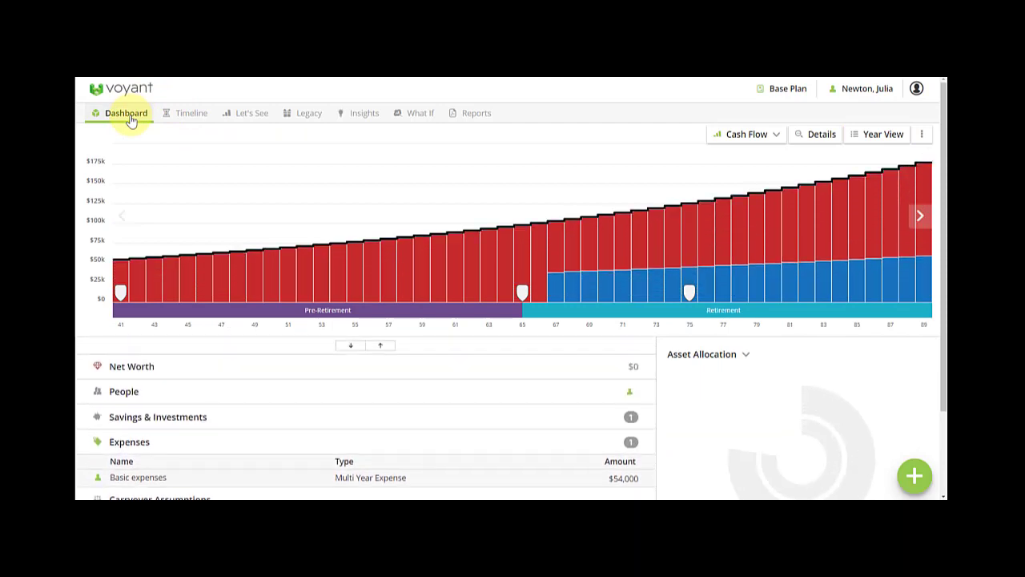
pyautogui.click(917, 479)
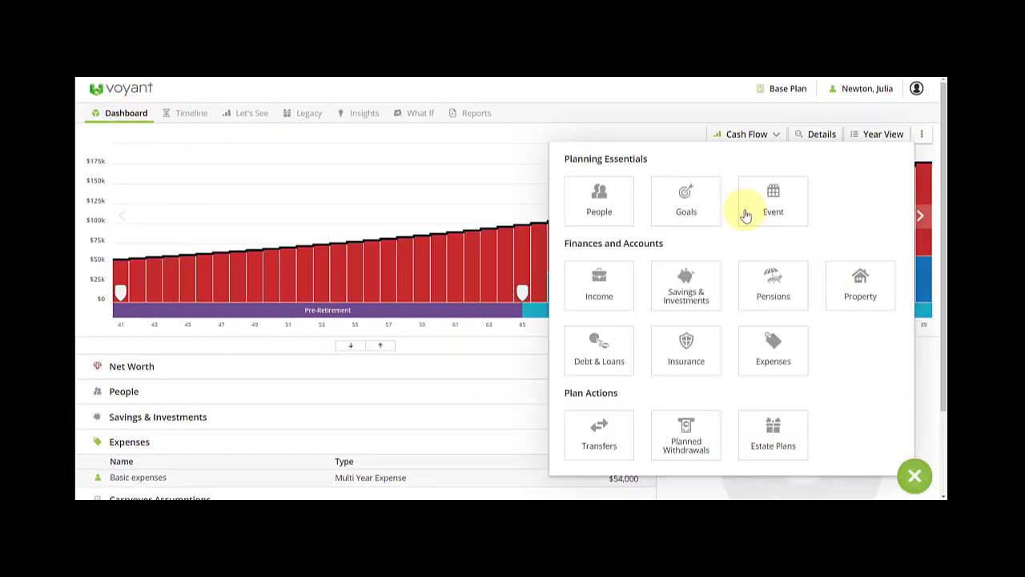
pyautogui.click(684, 209)
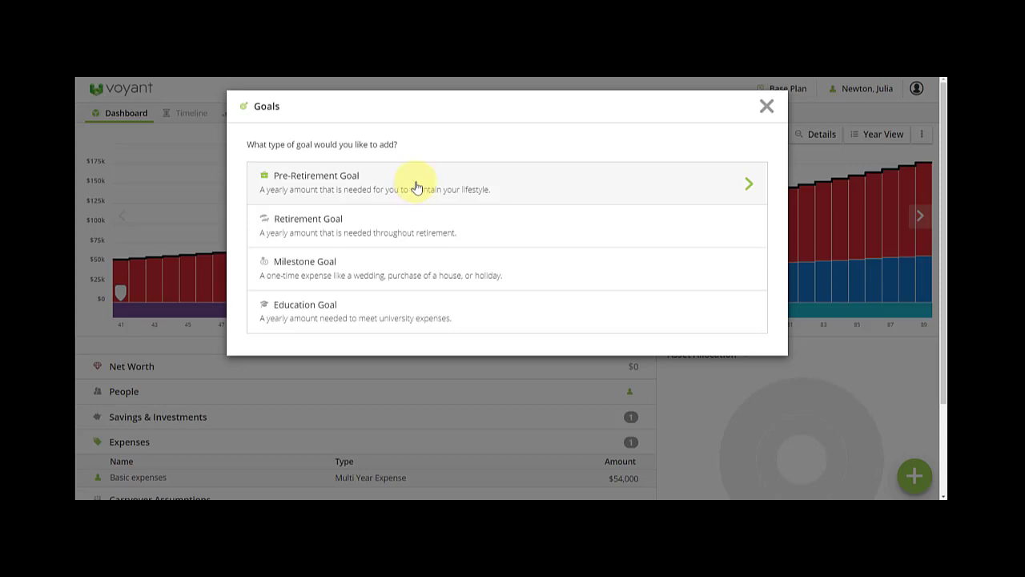
pyautogui.click(445, 236)
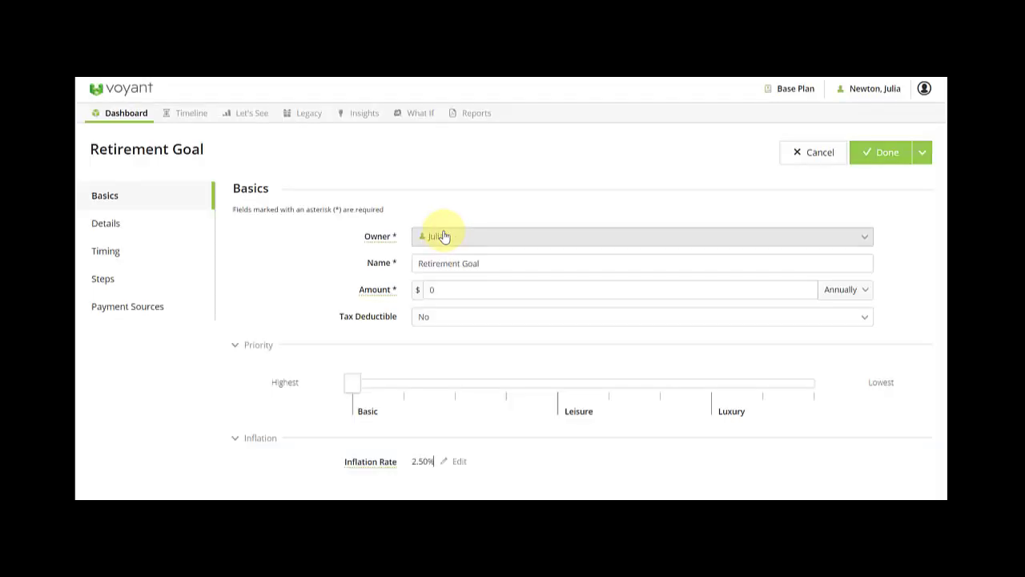
pyautogui.moveTo(488, 263); pyautogui.dragTo(403, 260)
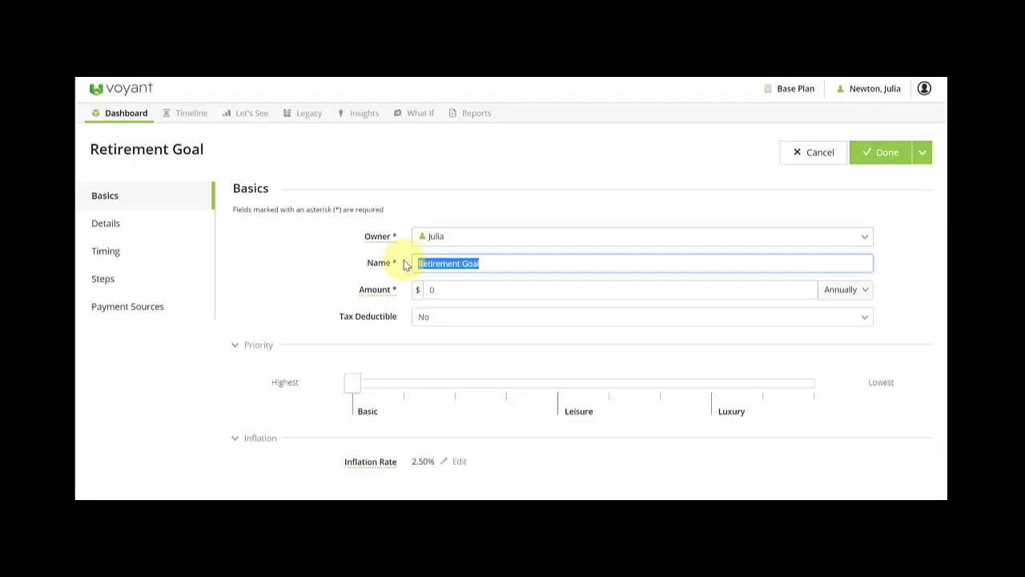
pyautogui.write('Li')
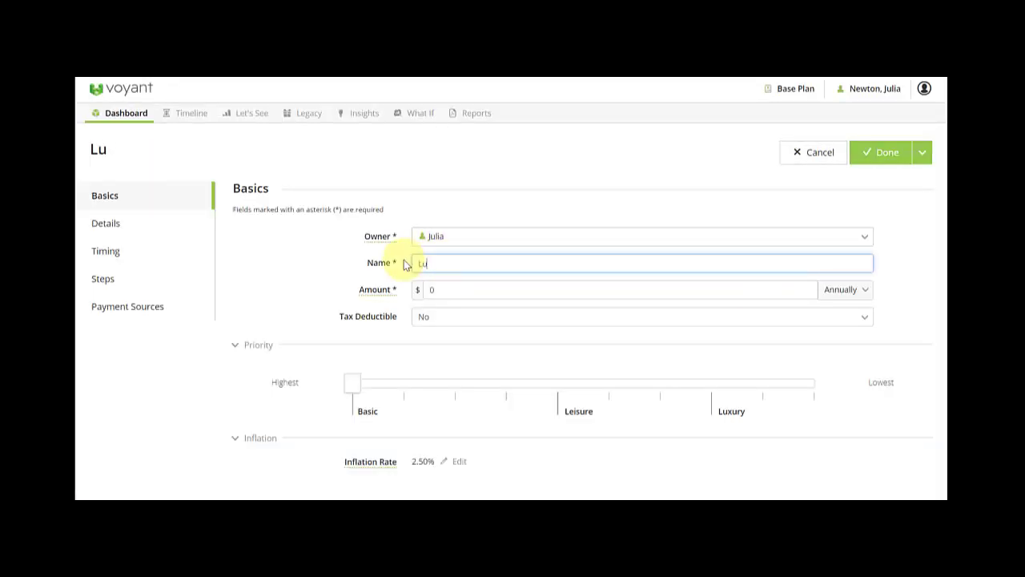
pyautogui.write('xury travel')
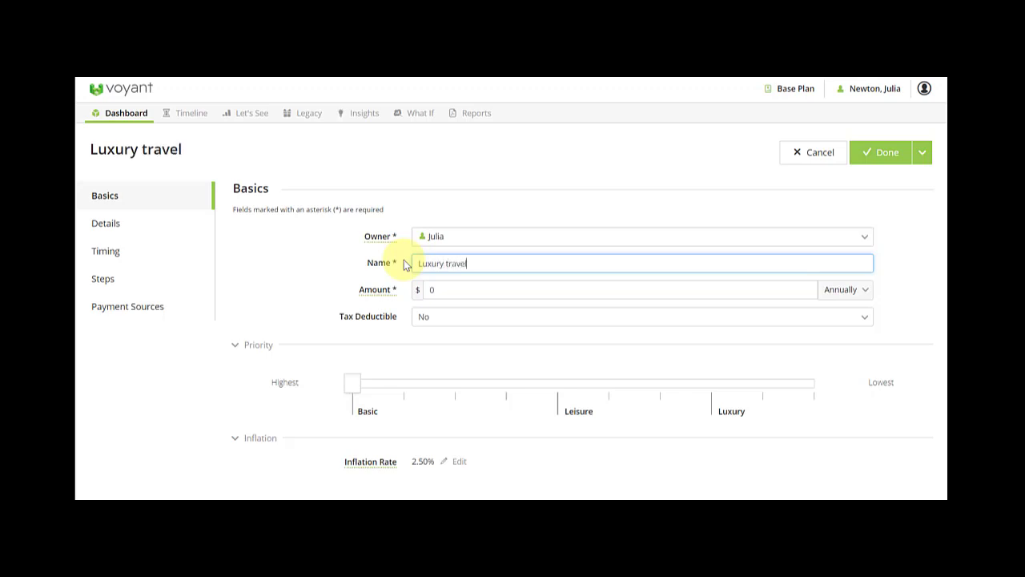
pyautogui.write(' years')
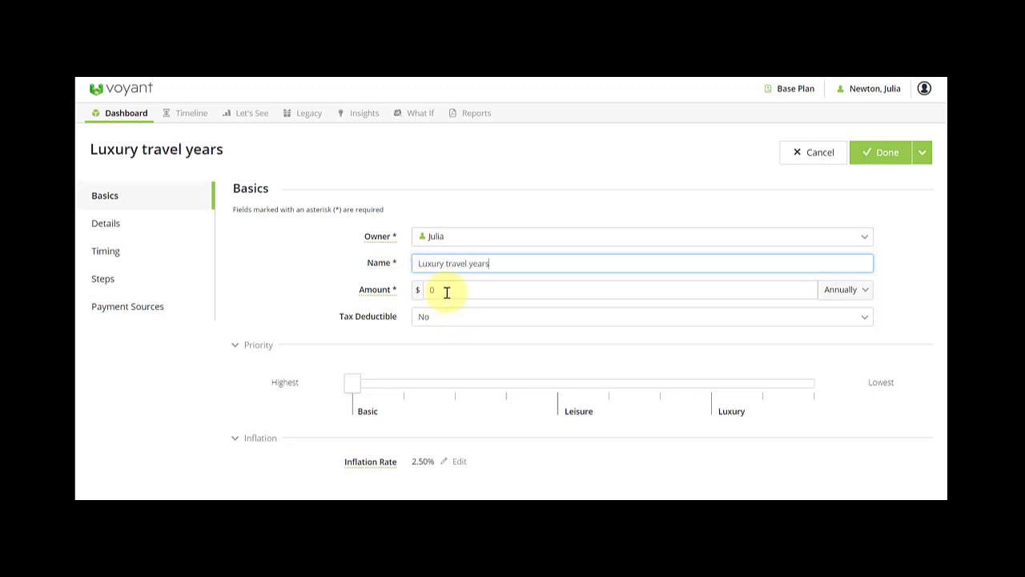
# Set the Luxury travel years goal to $30,000 annually with its priority at Luxury.
pyautogui.click(446, 292)
pyautogui.doubleClick(458, 293)
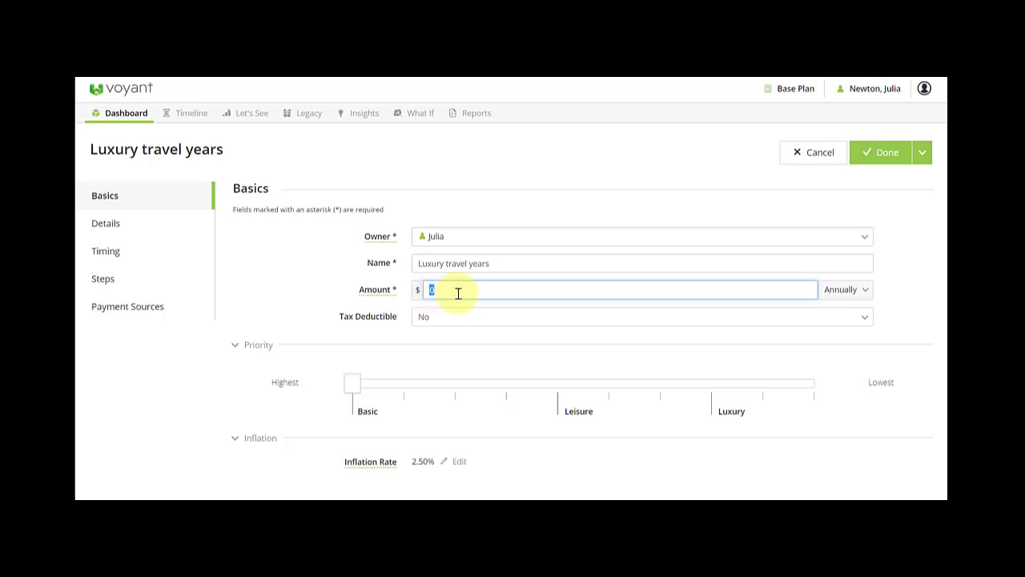
pyautogui.write('30,000')
pyautogui.moveTo(355, 389); pyautogui.dragTo(715, 389)
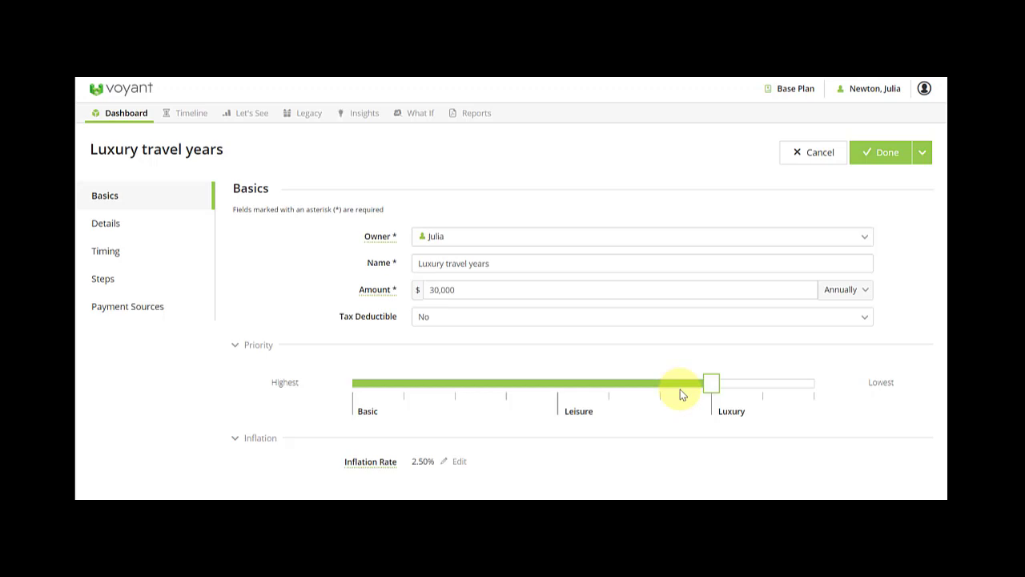
# Set the End of luxury travel event as the goal's end and save the goal.
pyautogui.click(119, 260)
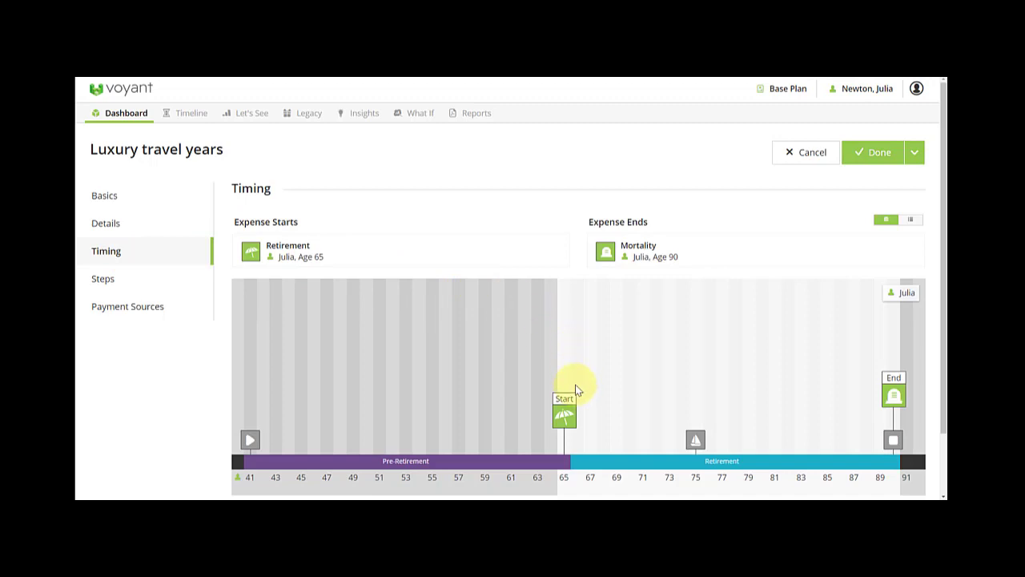
pyautogui.moveTo(566, 418)
pyautogui.click(696, 437)
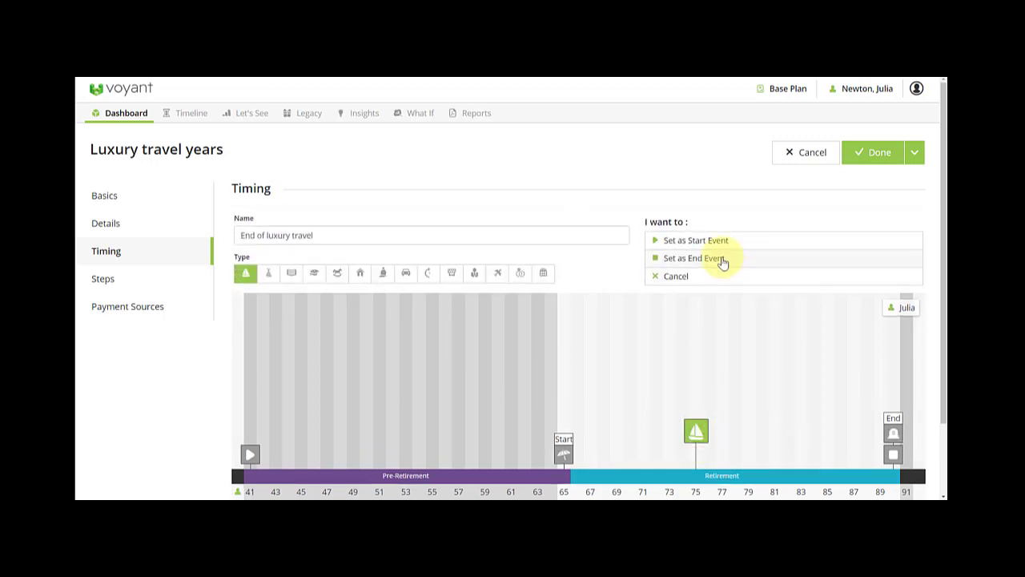
pyautogui.click(722, 259)
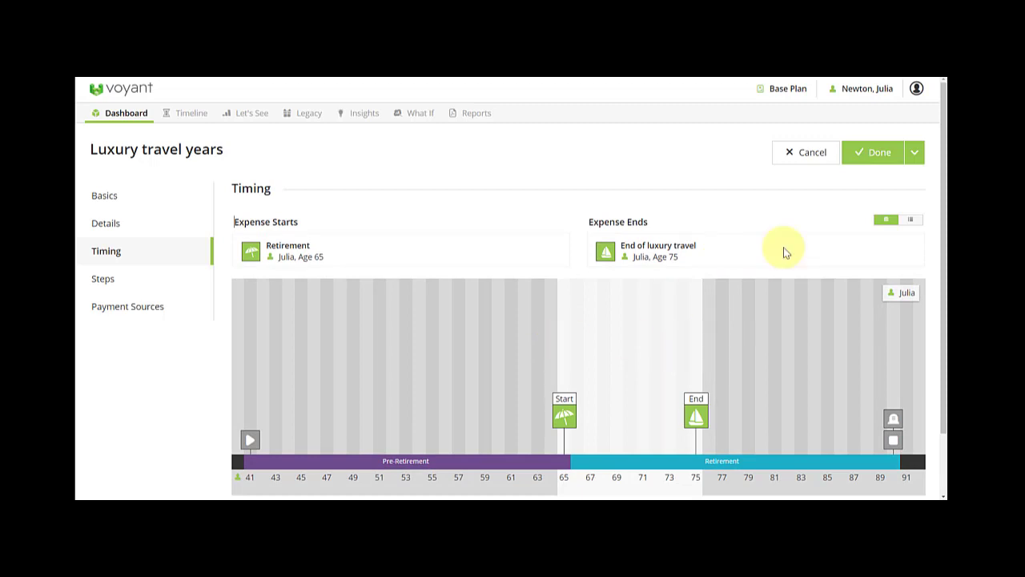
pyautogui.click(863, 154)
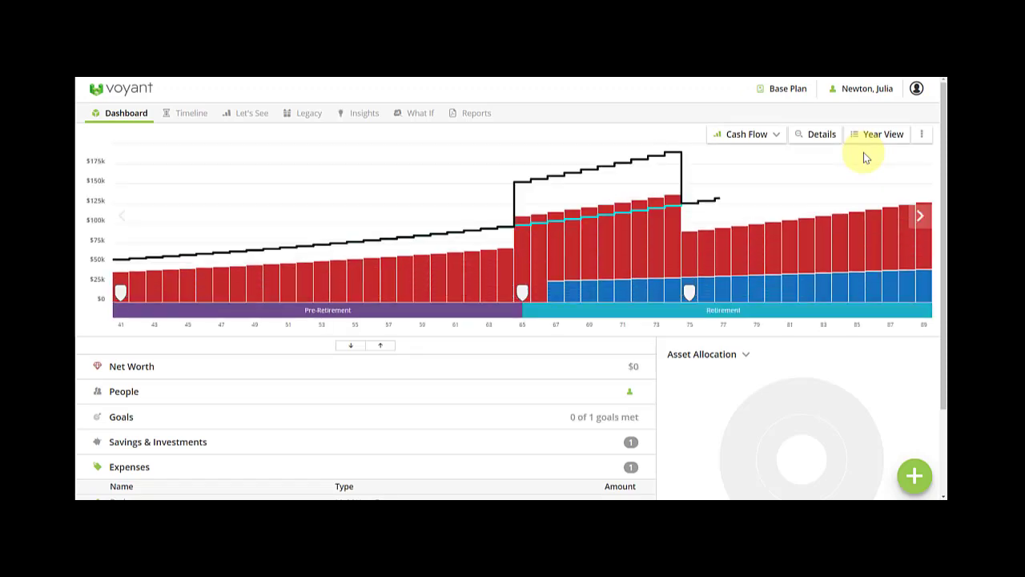
# Examine the cash flow at retirement, check the itemised expenses for 2045, and move the year to 2060 before leaving the yearly breakdown.
pyautogui.moveTo(528, 222)
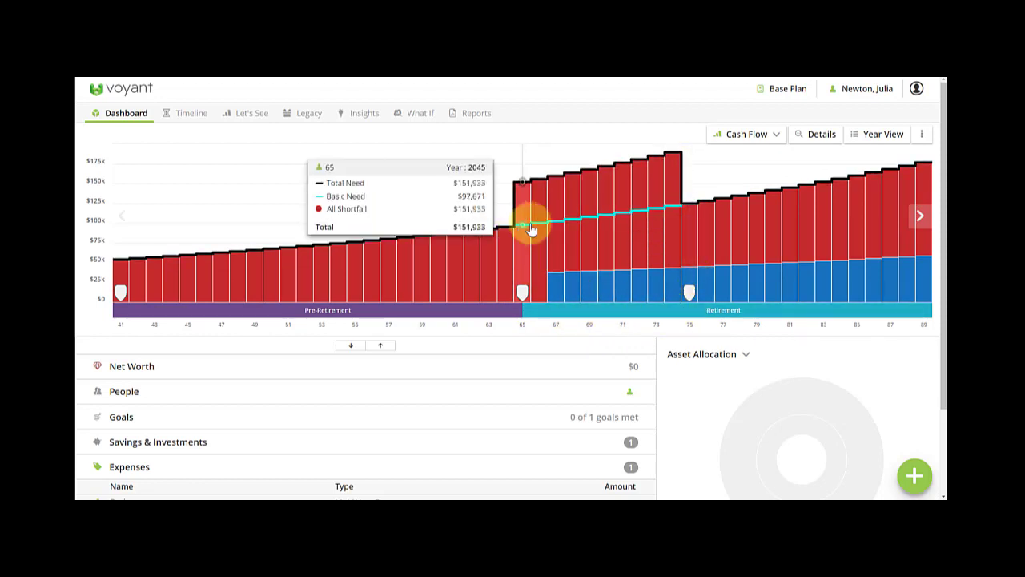
pyautogui.moveTo(613, 222)
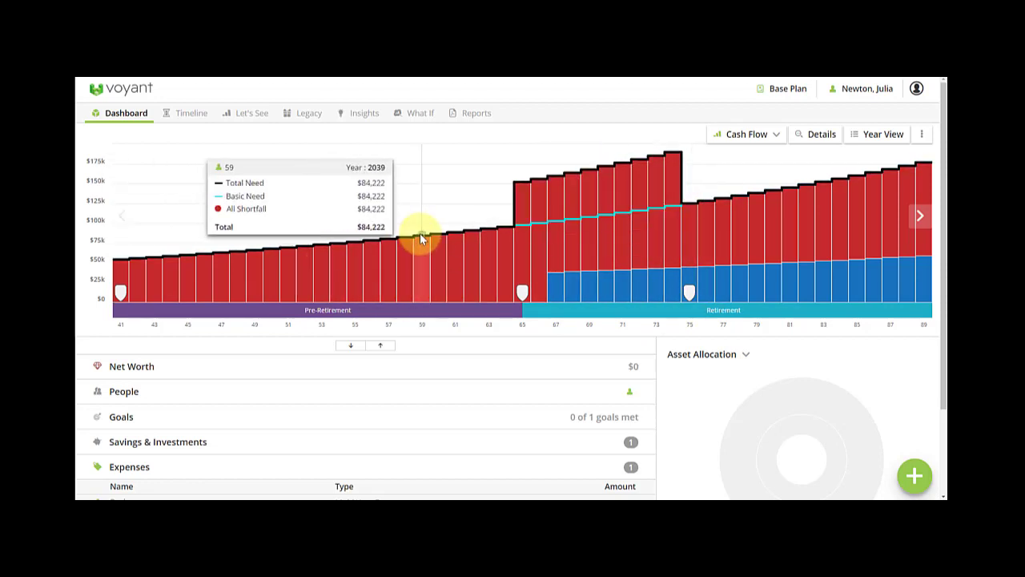
pyautogui.click(522, 214)
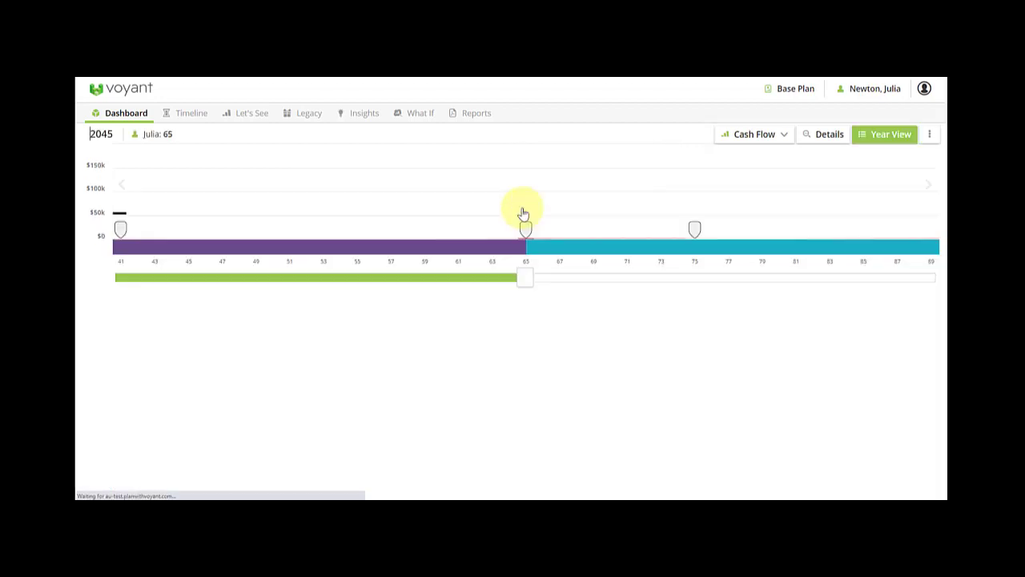
pyautogui.click(247, 318)
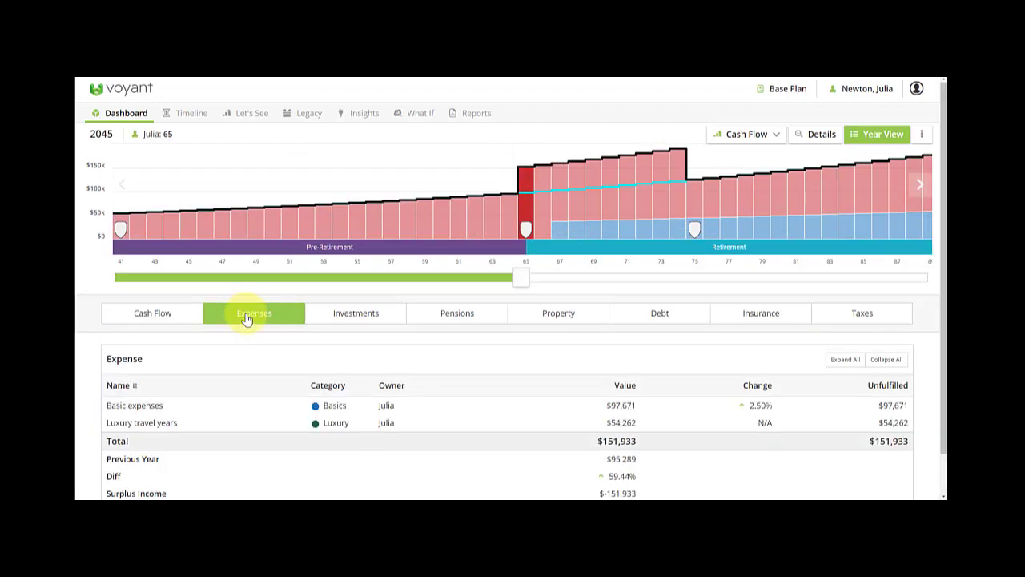
pyautogui.moveTo(524, 231)
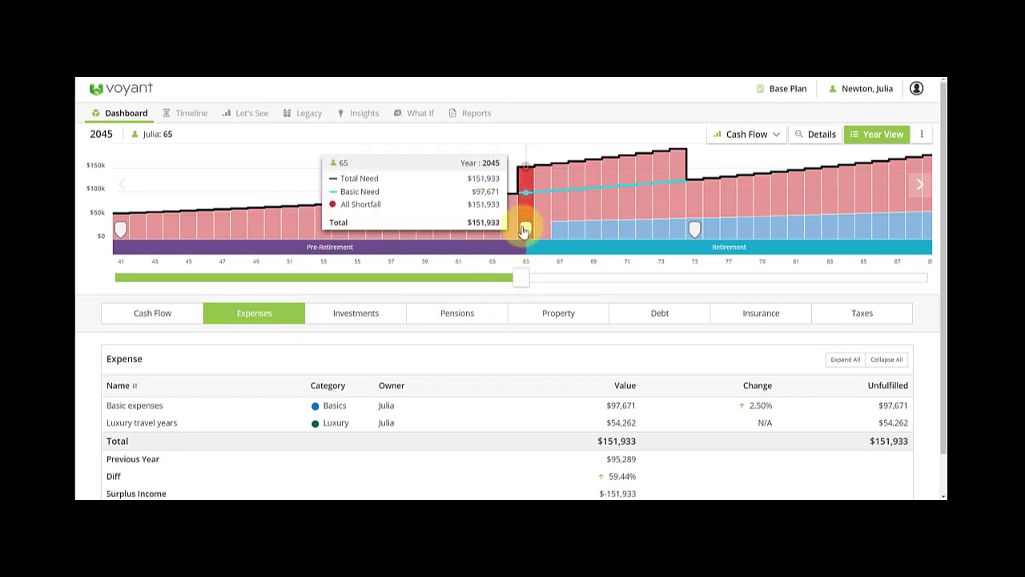
pyautogui.moveTo(521, 278)
pyautogui.mouseDown()
pyautogui.moveTo(504, 280)
pyautogui.moveTo(518, 279)
pyautogui.mouseUp()
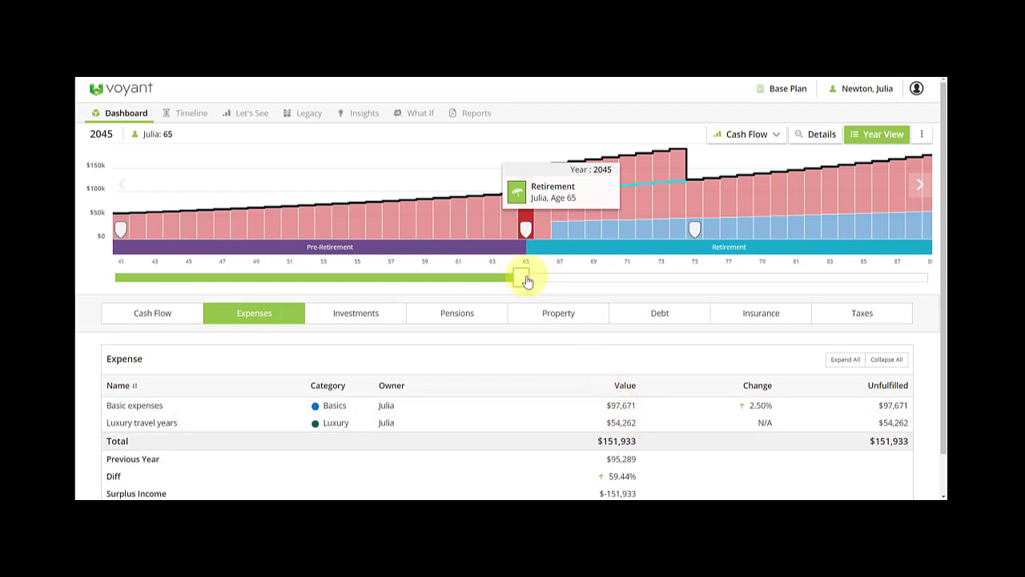
pyautogui.moveTo(527, 280); pyautogui.dragTo(692, 276)
pyautogui.moveTo(694, 229)
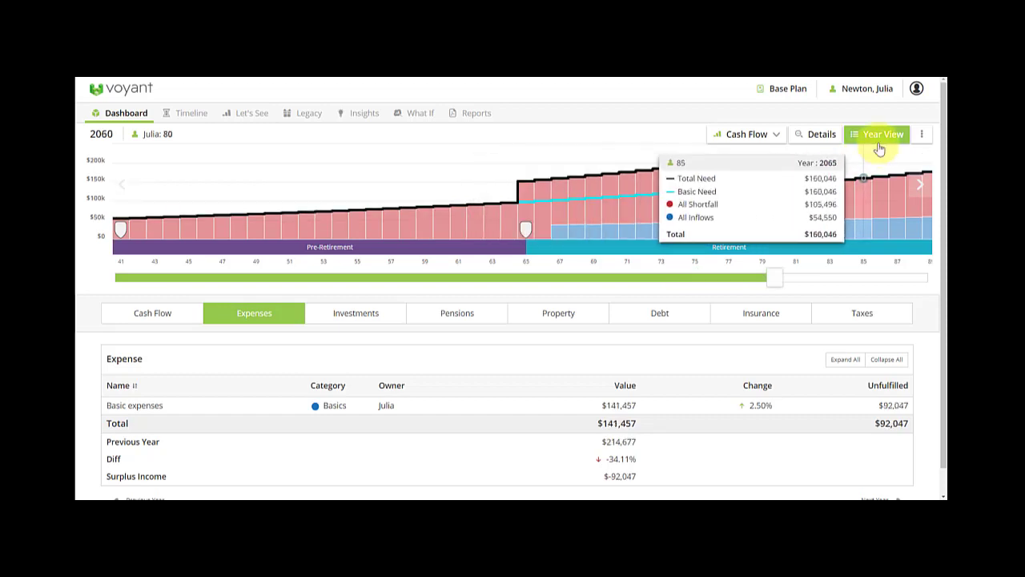
pyautogui.click(878, 136)
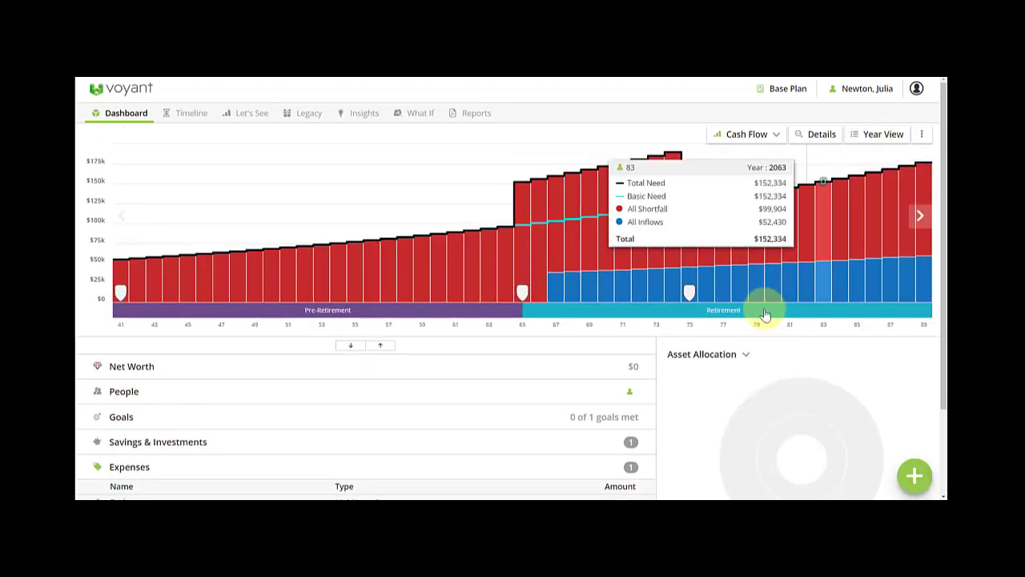
# Move the End of luxury travel event to age 80, year 2060, and save it.
pyautogui.moveTo(688, 293)
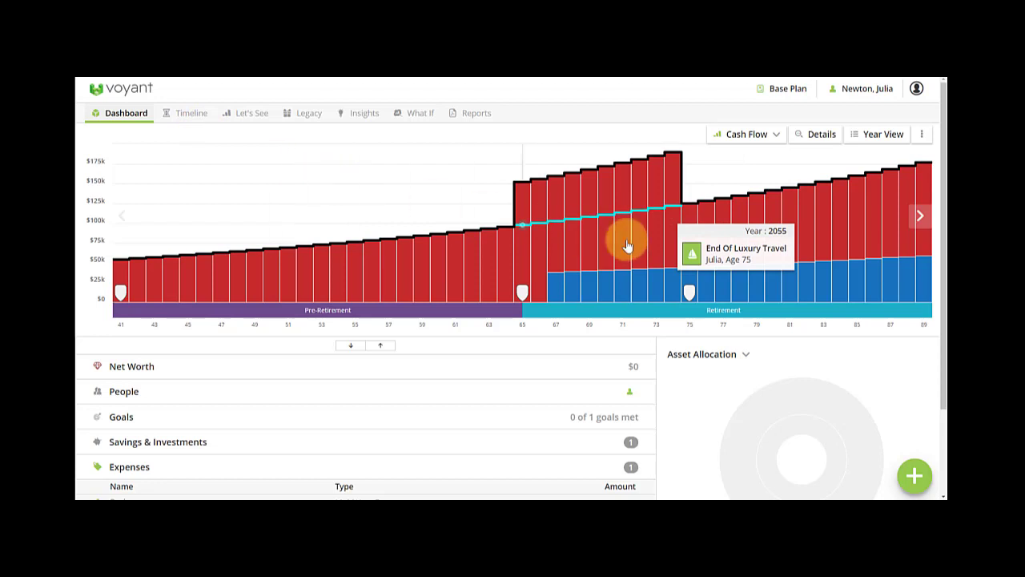
pyautogui.click(723, 258)
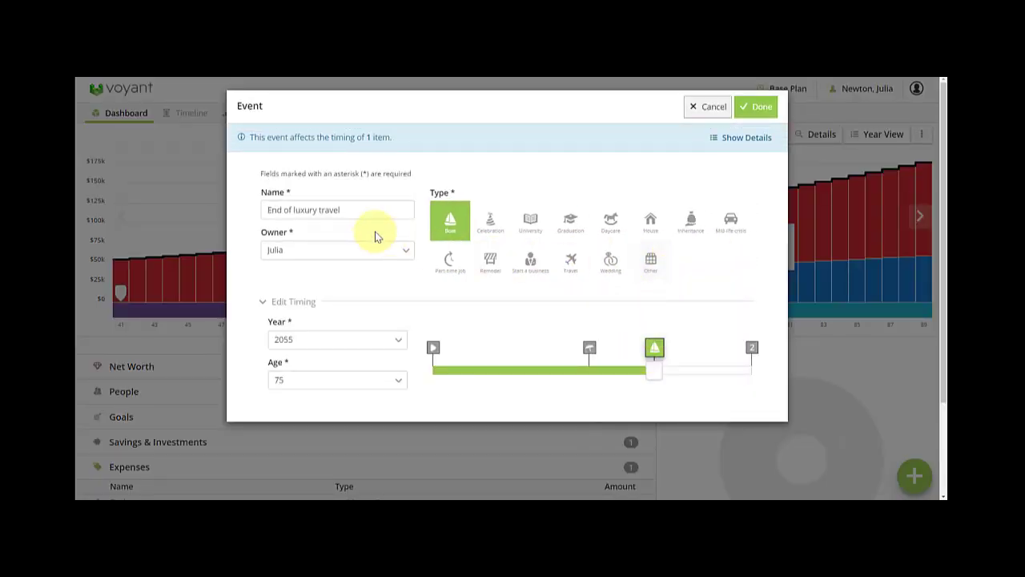
pyautogui.moveTo(655, 372); pyautogui.dragTo(688, 375)
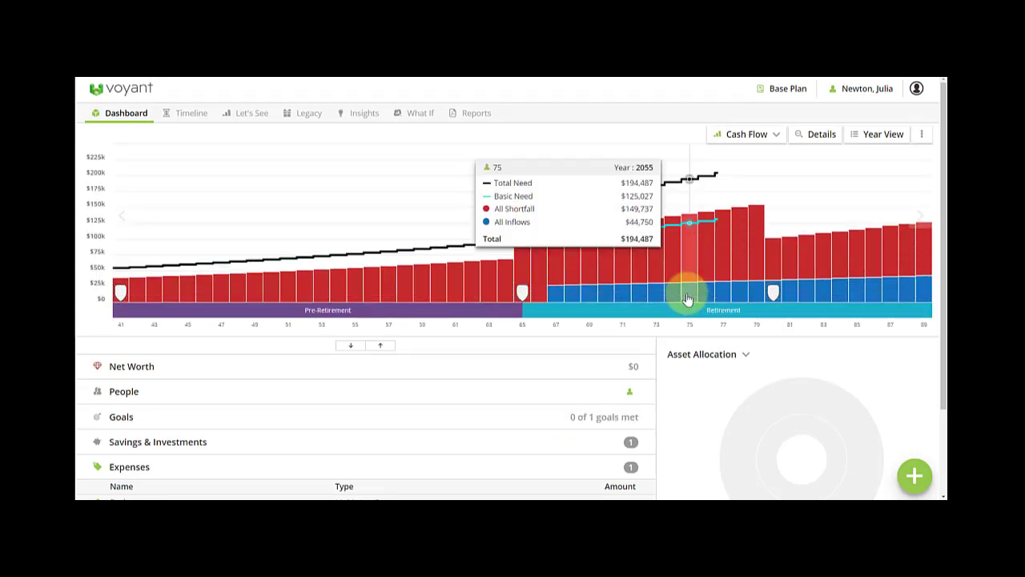
pyautogui.moveTo(774, 296)
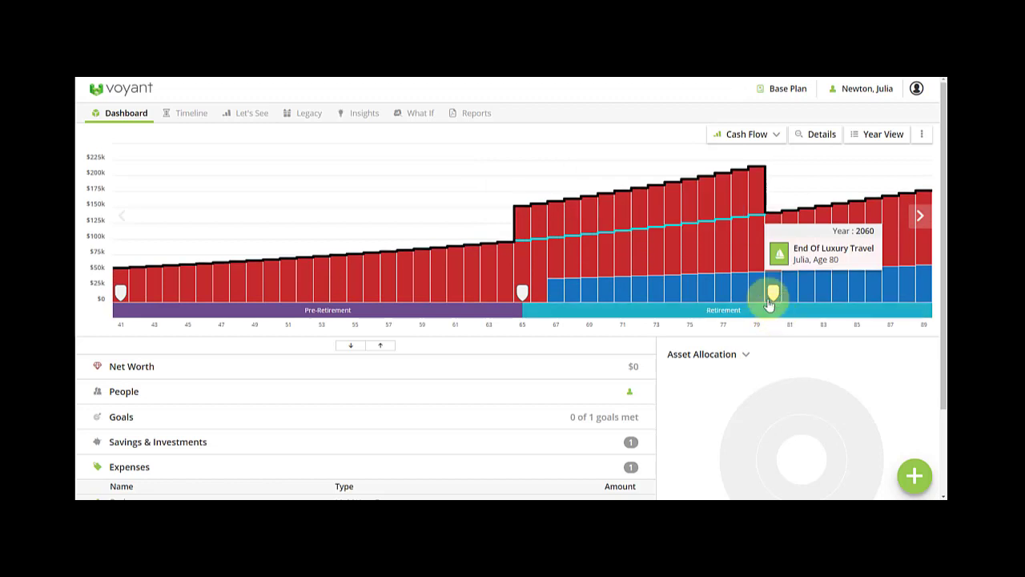